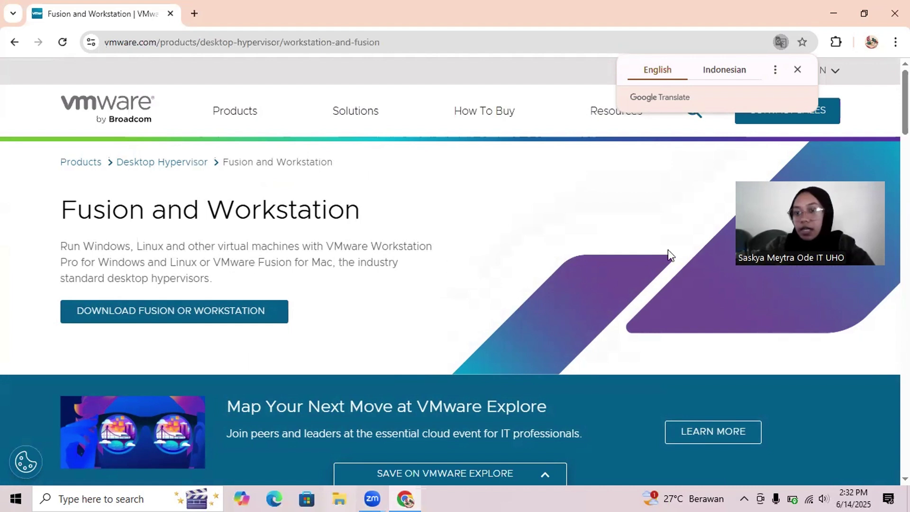
Go from the VMware site's LOGIN > Cloud Services Console to Broadcom's Create Your Broadcom Account page
{"action": "left_click", "coordinate": [796, 73]}
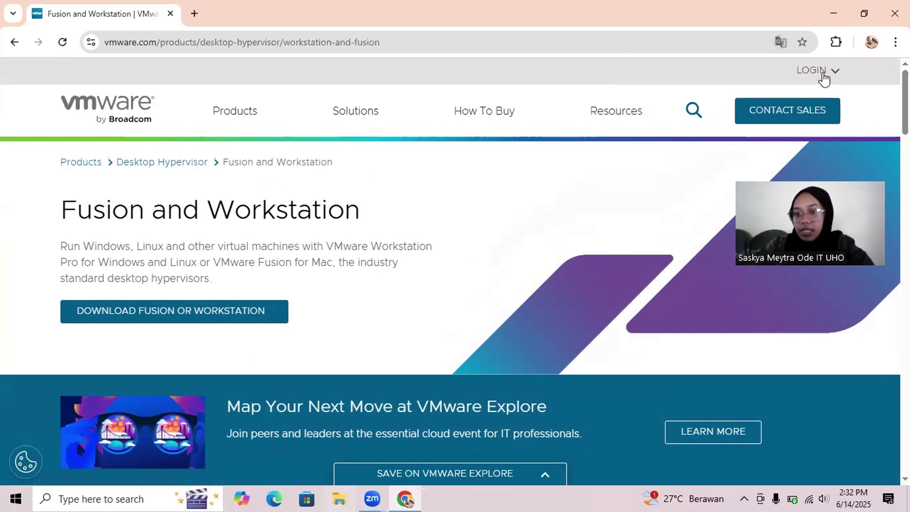
{"action": "left_click", "coordinate": [823, 76]}
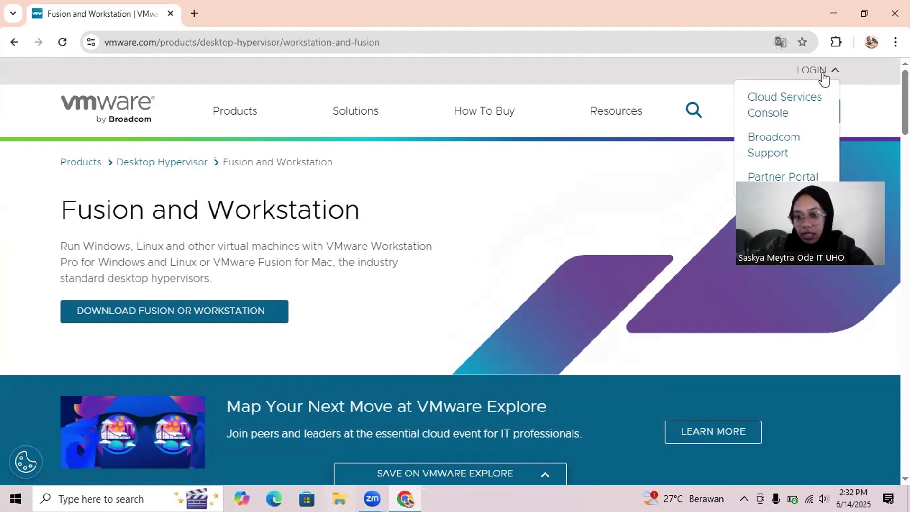
{"action": "left_click", "coordinate": [784, 105]}
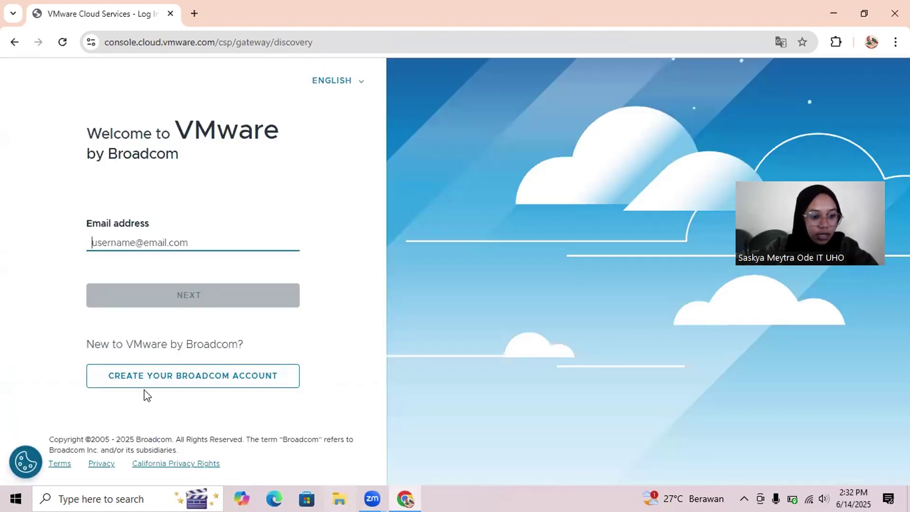
{"action": "left_click", "coordinate": [209, 383]}
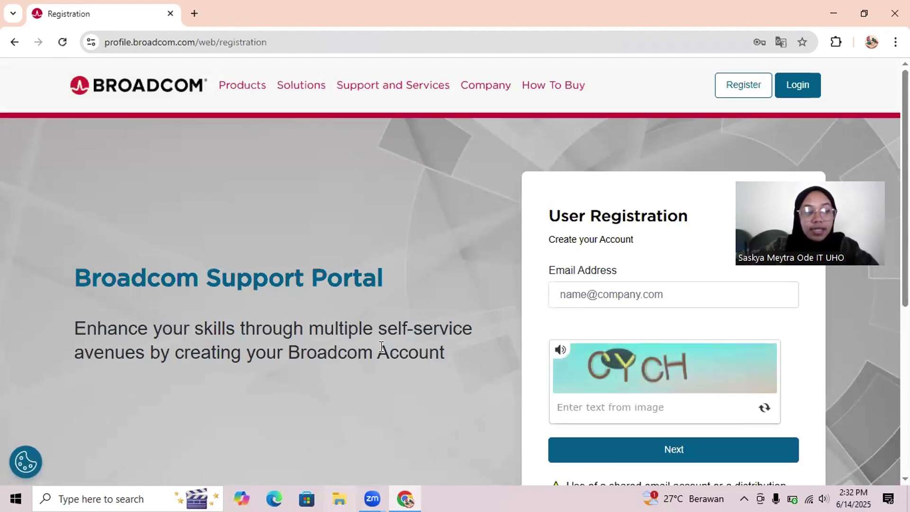
Fill the Email Address field with the saved autofill e-mail address
{"action": "left_click", "coordinate": [606, 289]}
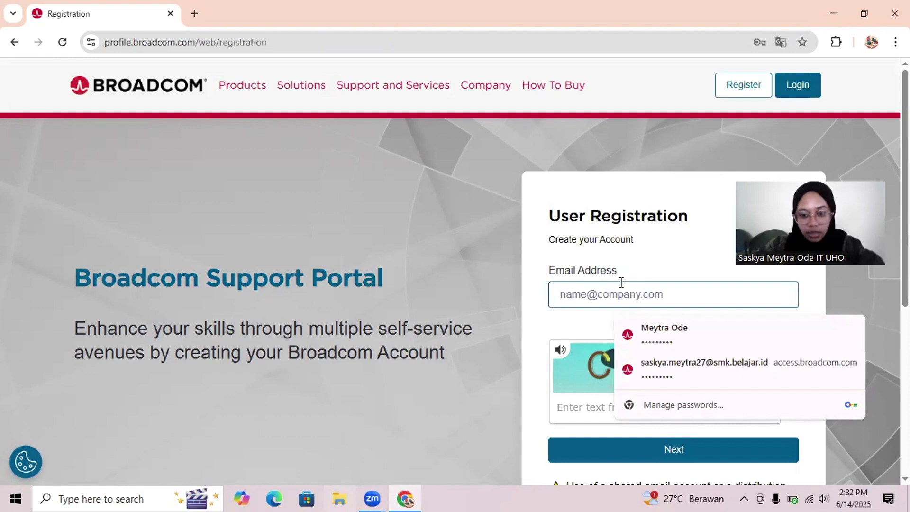
{"action": "type", "text": "sas"}
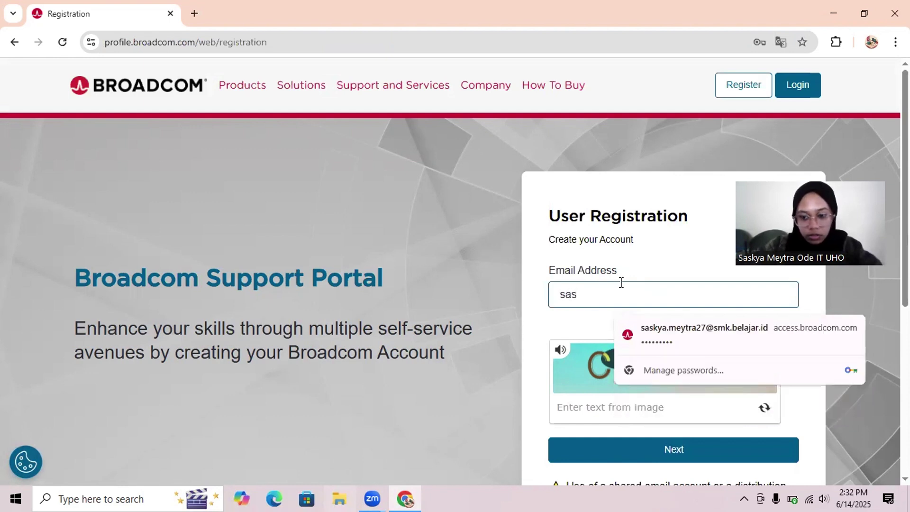
{"action": "type", "text": "kyaas"}
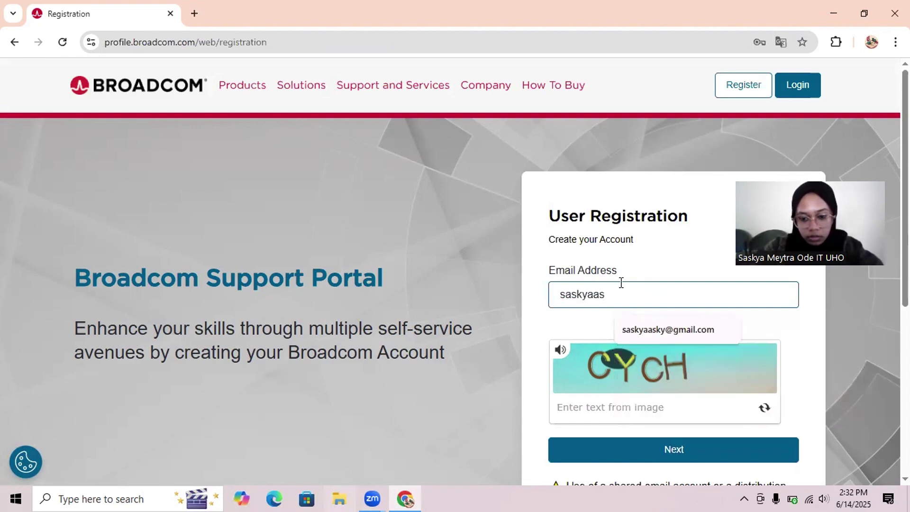
{"action": "key", "text": "Down"}
{"action": "key", "text": "Return"}
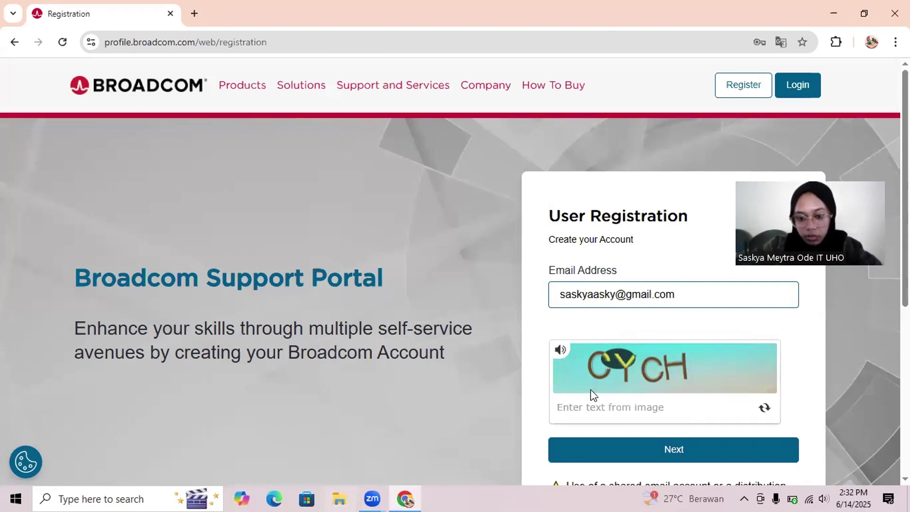
Enter the image verification text 'CYCH' and submit the registration form
{"action": "left_click", "coordinate": [594, 407]}
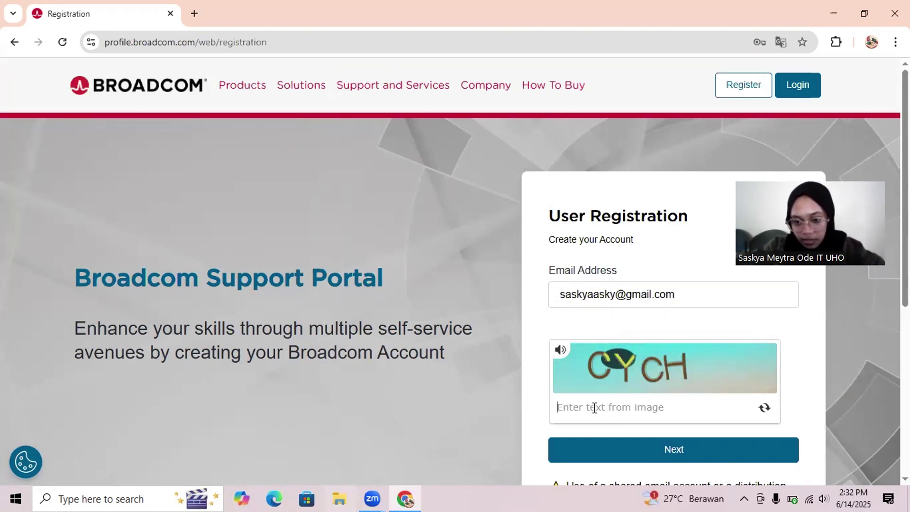
{"action": "key", "text": "Caps_Lock"}
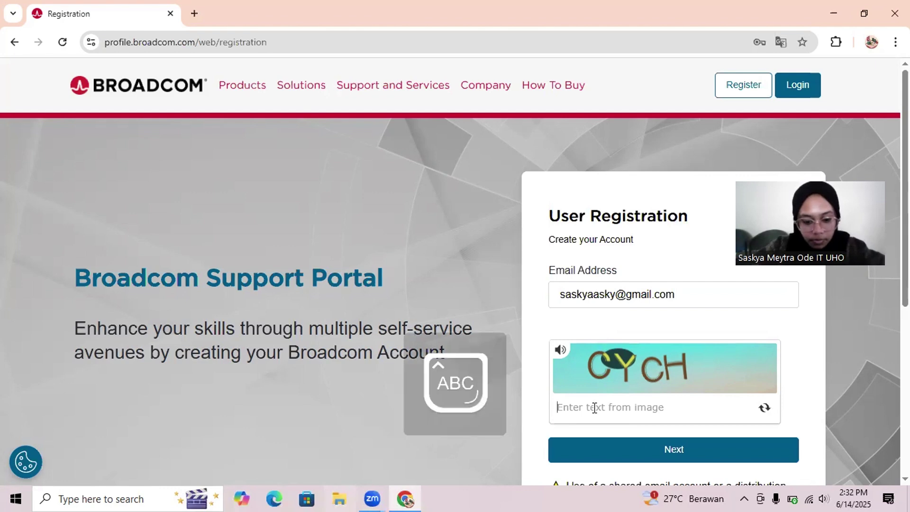
{"action": "type", "text": "CYCH"}
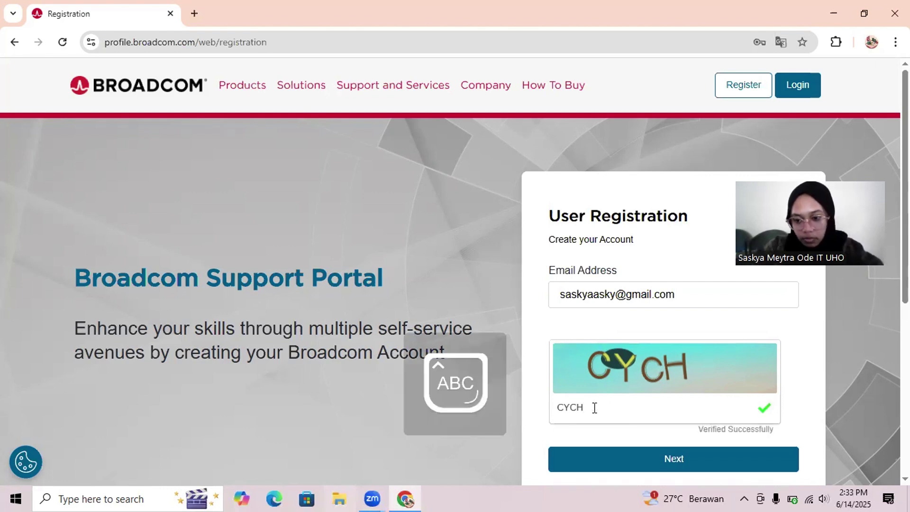
{"action": "scroll", "coordinate": [595, 407], "scroll_direction": "down", "scroll_amount": 1}
{"action": "scroll", "coordinate": [681, 423], "scroll_direction": "down", "scroll_amount": 1}
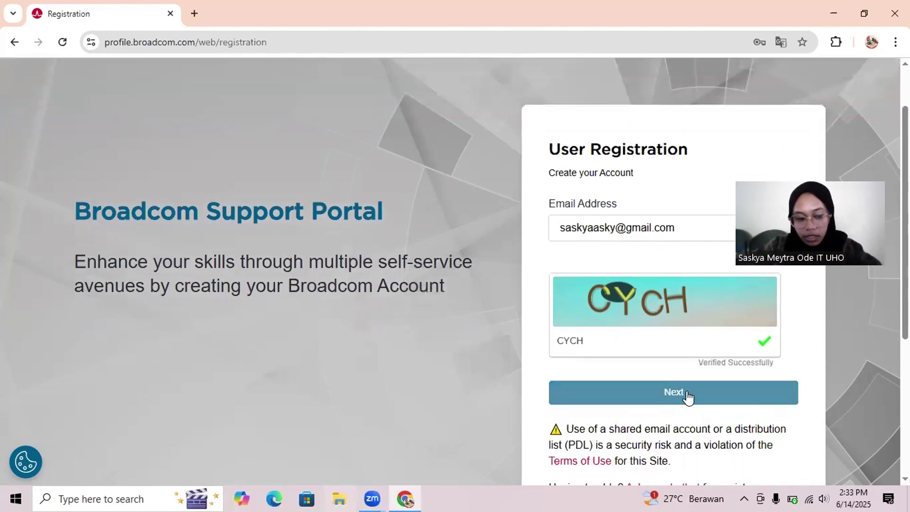
{"action": "left_click", "coordinate": [686, 394]}
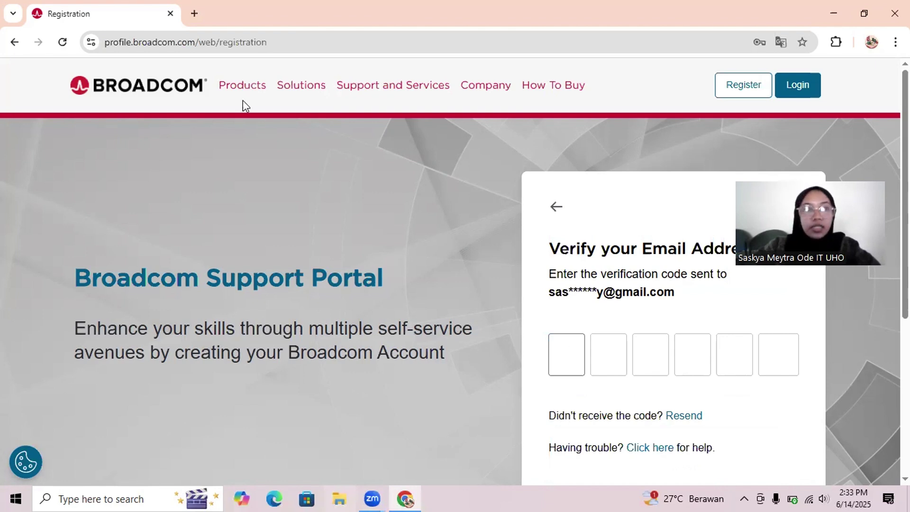
Open a new blank browser tab beside the verification page to check the mailbox
{"action": "left_click", "coordinate": [194, 14]}
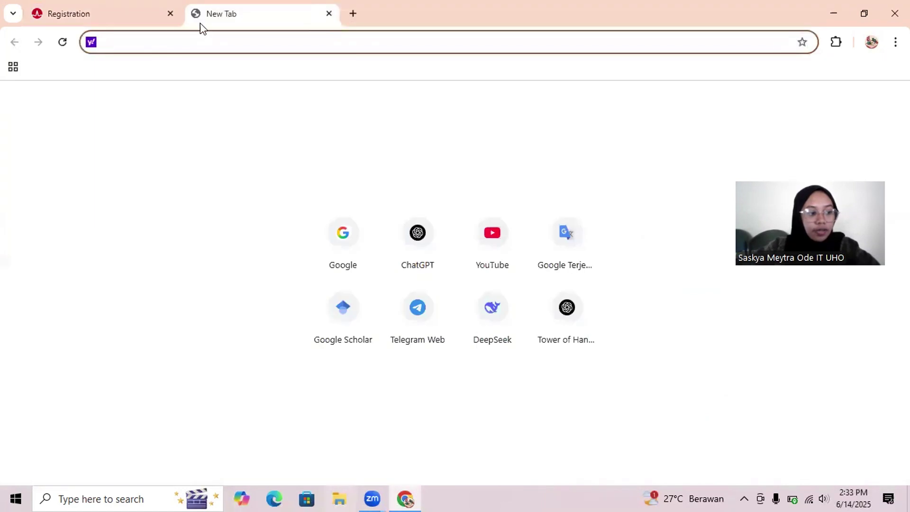
Open the Broadcom Registration Notice email in Gmail, copy its code, and return to registration
{"action": "left_click", "coordinate": [342, 234]}
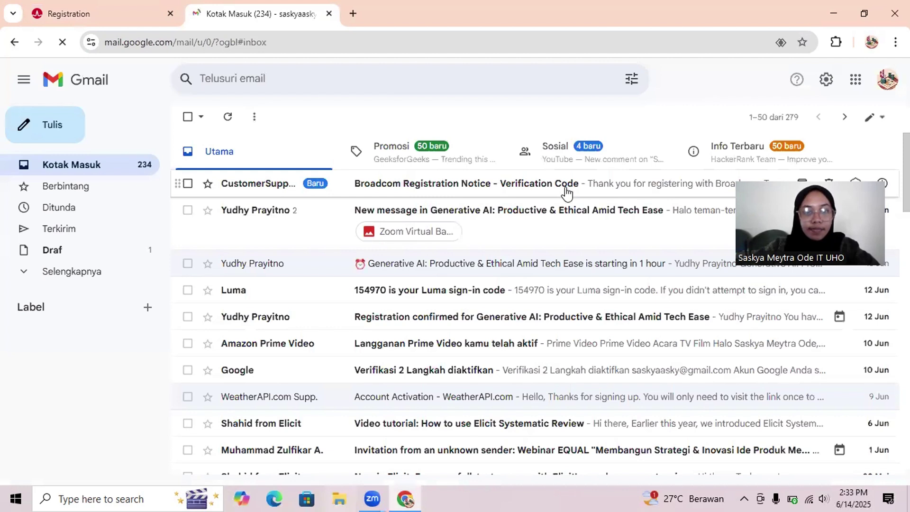
{"action": "left_click", "coordinate": [566, 190]}
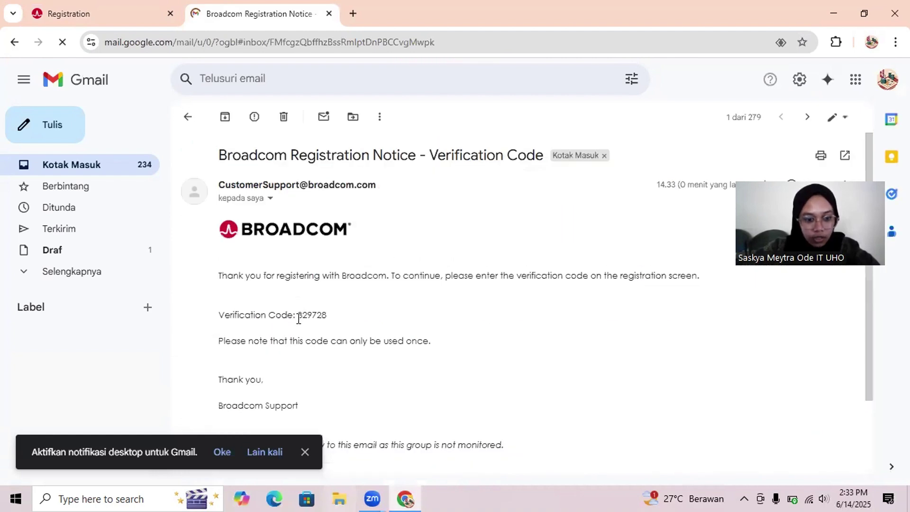
{"action": "double_click", "coordinate": [326, 319]}
{"action": "key", "text": "ctrl+c"}
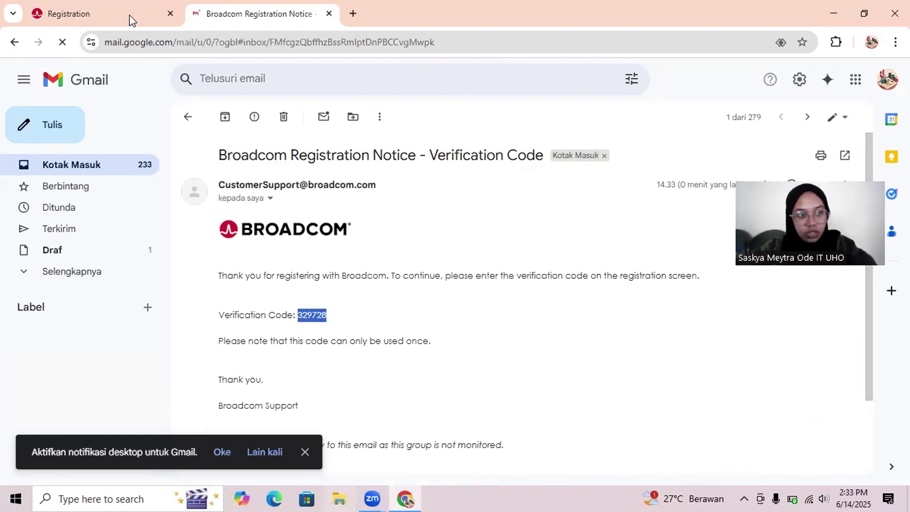
{"action": "key", "text": "ctrl+1"}
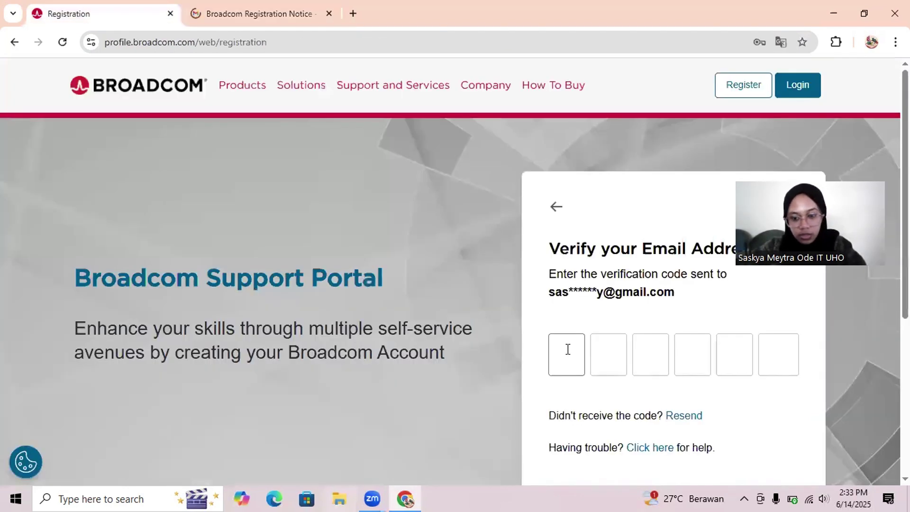
Paste the six-digit code into the verification boxes and choose Verify & Continue
{"action": "key", "text": "ctrl+v"}
{"action": "scroll", "coordinate": [605, 366], "scroll_direction": "down", "scroll_amount": 4}
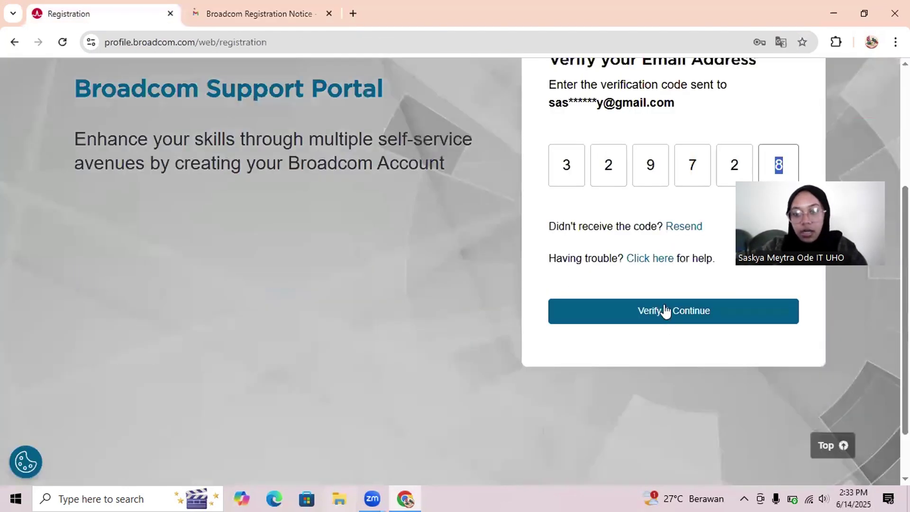
{"action": "left_click", "coordinate": [665, 311]}
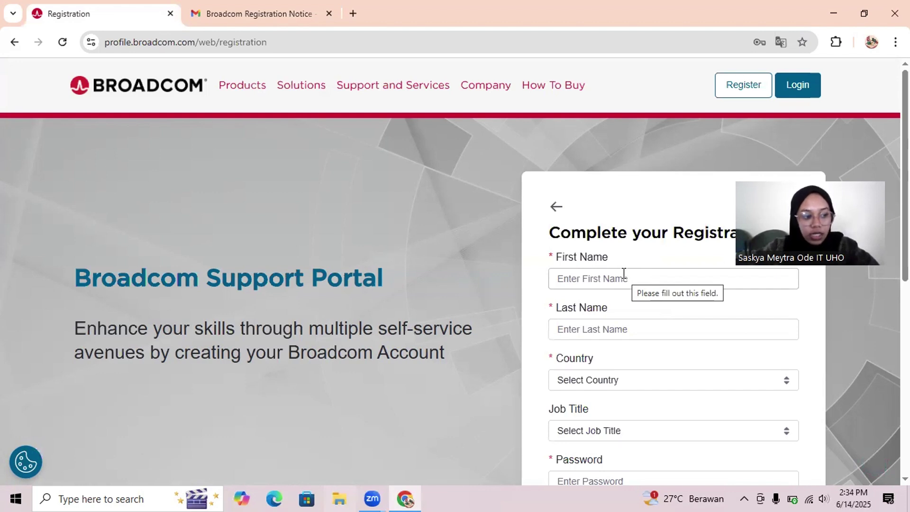
Enter the user's first name and last name in the registration form
{"action": "scroll", "coordinate": [617, 288], "scroll_direction": "down", "scroll_amount": 3}
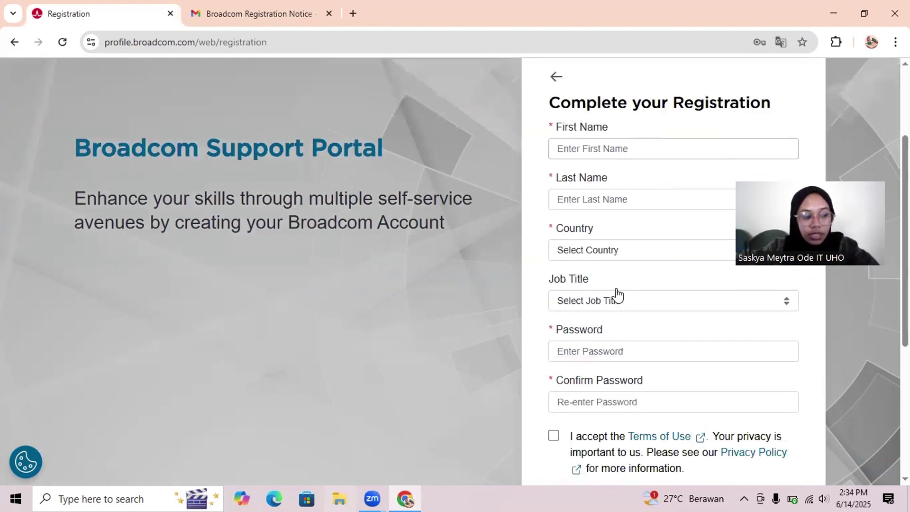
{"action": "left_click", "coordinate": [610, 156]}
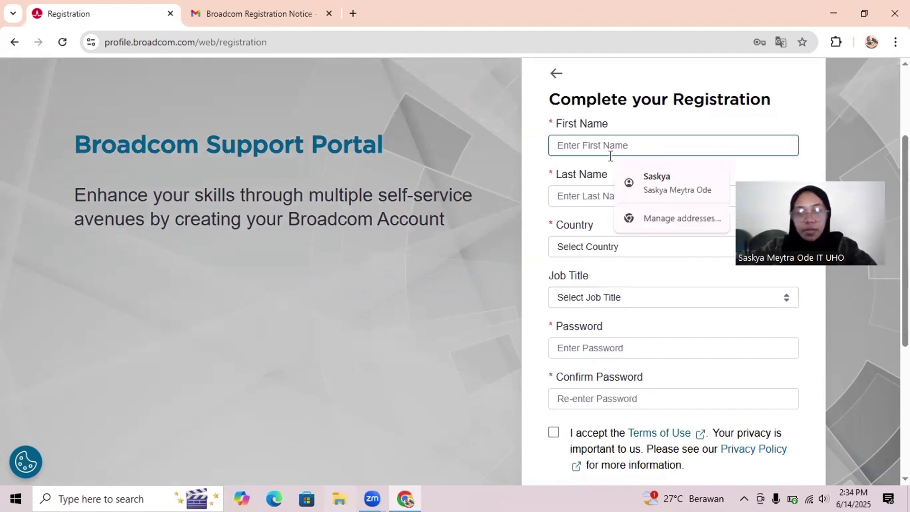
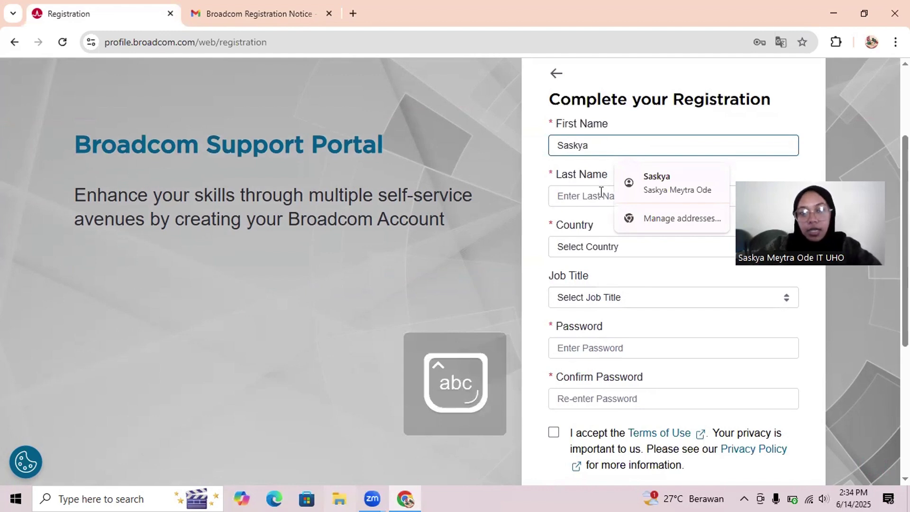
{"action": "left_click", "coordinate": [601, 192]}
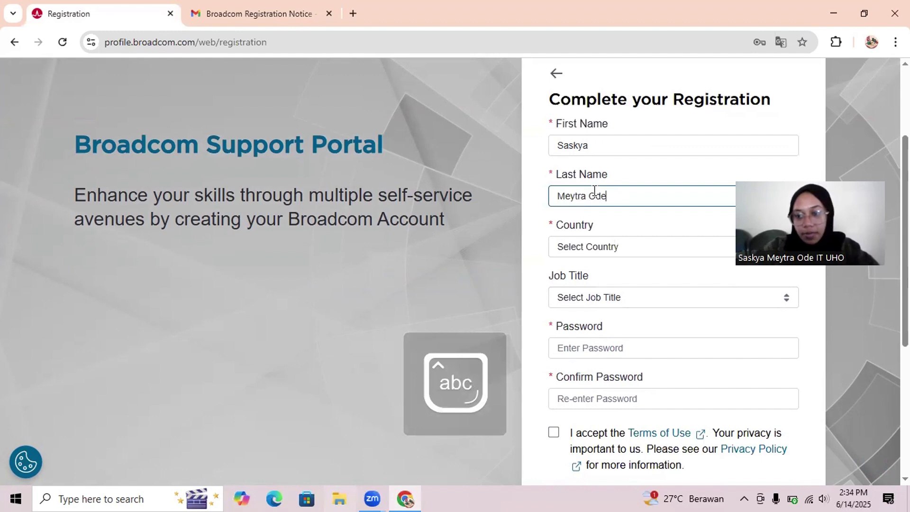
Set Country to Indonesia and Job Title to Other
{"action": "scroll", "coordinate": [608, 243], "scroll_direction": "down", "scroll_amount": 1}
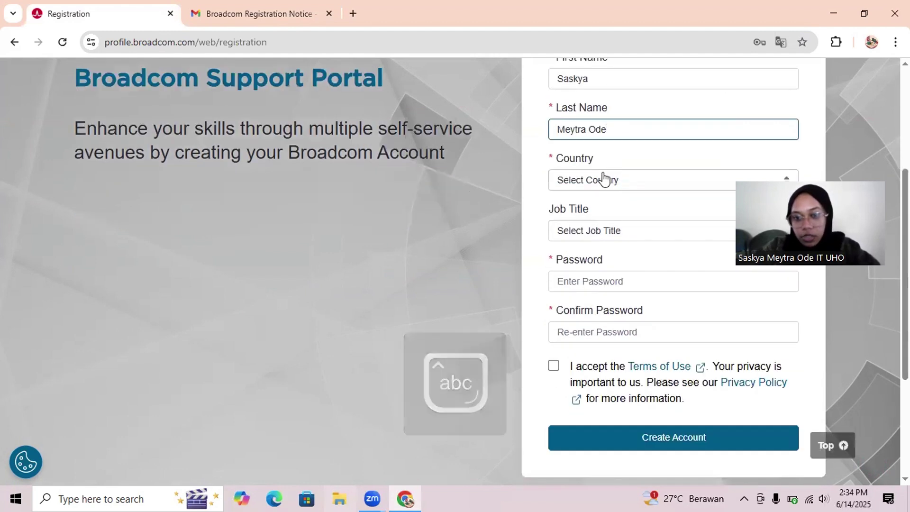
{"action": "left_click", "coordinate": [603, 179]}
{"action": "type", "text": "indo"}
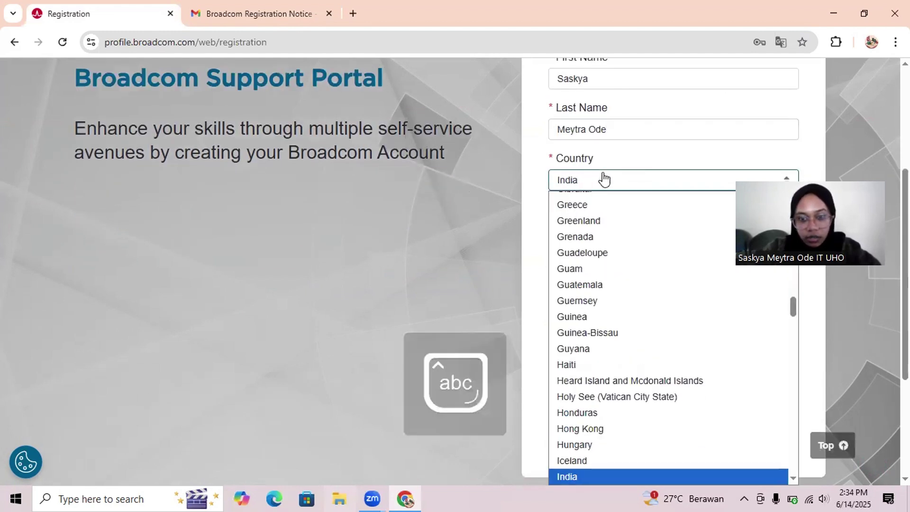
{"action": "key", "text": "Return"}
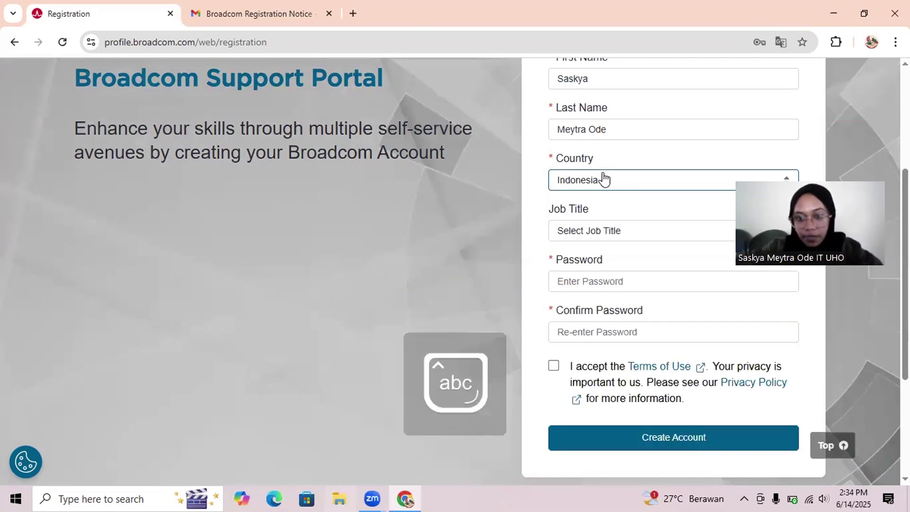
{"action": "left_click", "coordinate": [607, 231]}
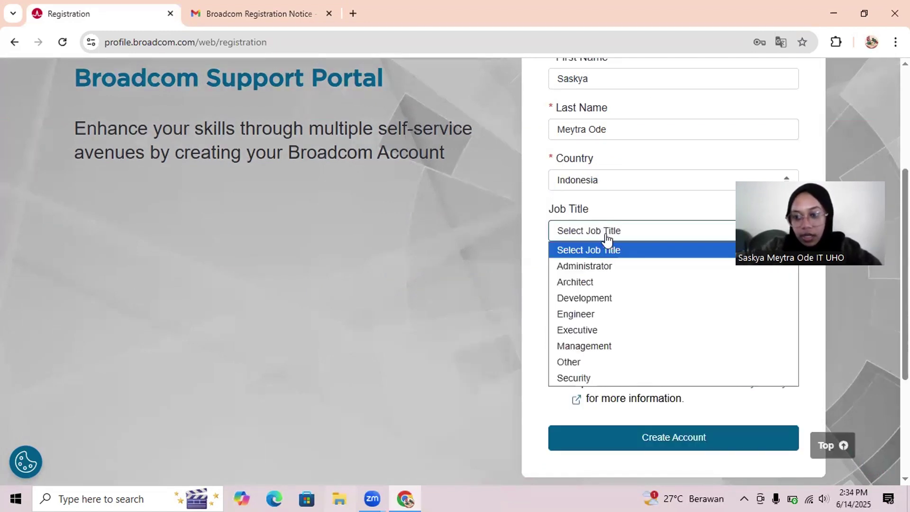
{"action": "left_click", "coordinate": [585, 361]}
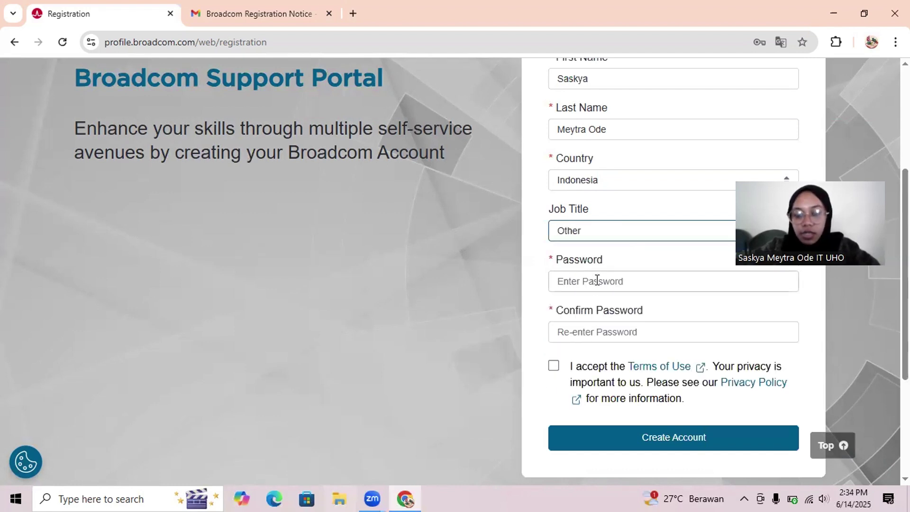
Enter the account password, starting with a capital letter, in the Password field
{"action": "left_click", "coordinate": [597, 279]}
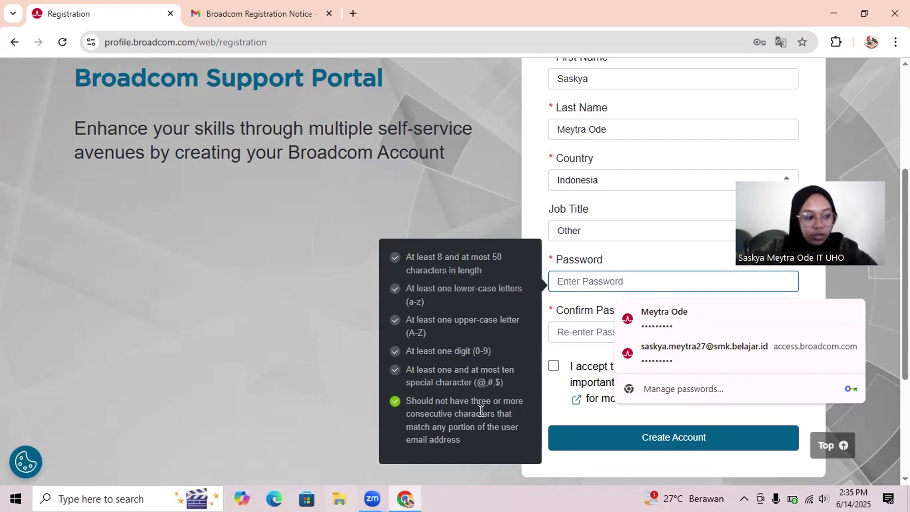
{"action": "left_click", "coordinate": [601, 283]}
{"action": "key", "text": "Caps_Lock"}
{"action": "key", "text": "Caps_Lock"}
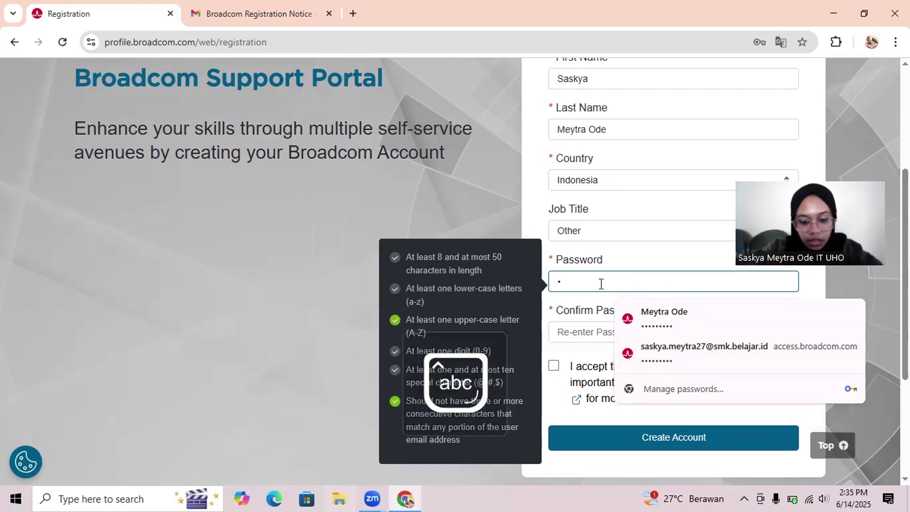
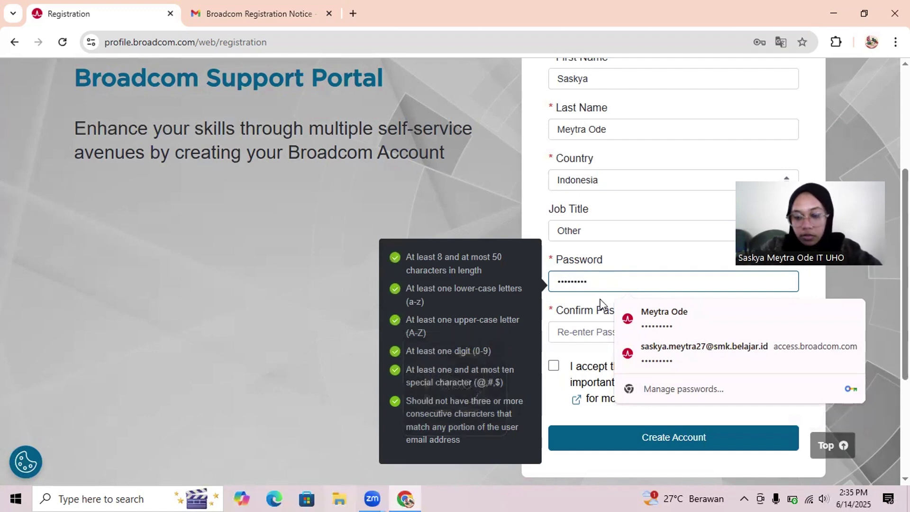
Re-enter the password in Confirm Password until it shows Password matched
{"action": "left_click", "coordinate": [587, 334]}
{"action": "key", "text": "Caps_Lock"}
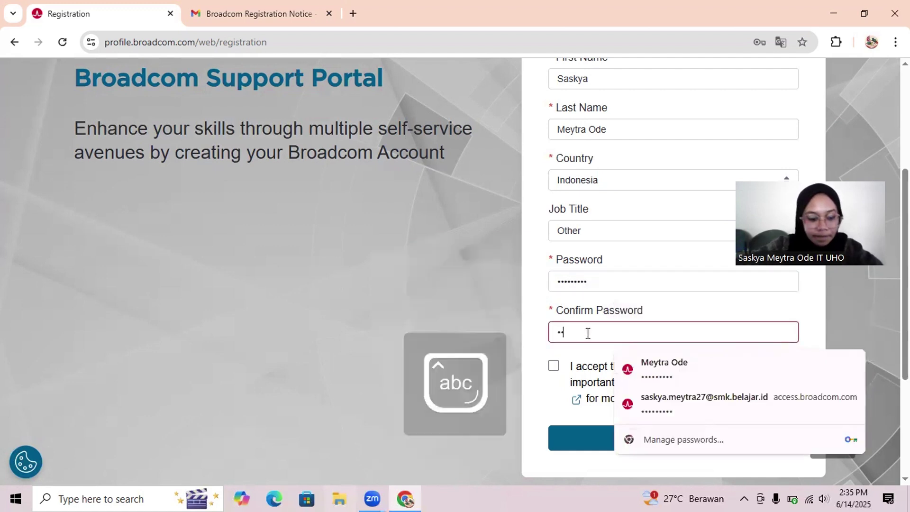
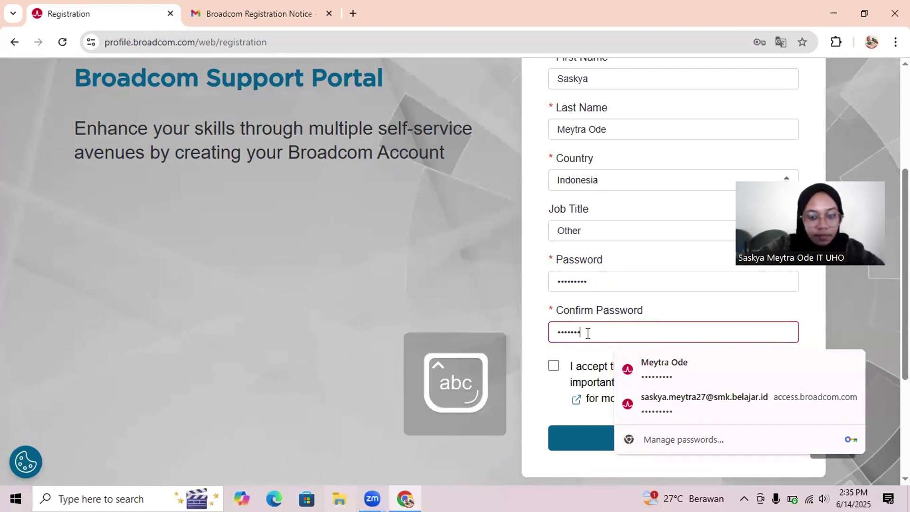
{"action": "scroll", "coordinate": [630, 370], "scroll_direction": "down", "scroll_amount": 1}
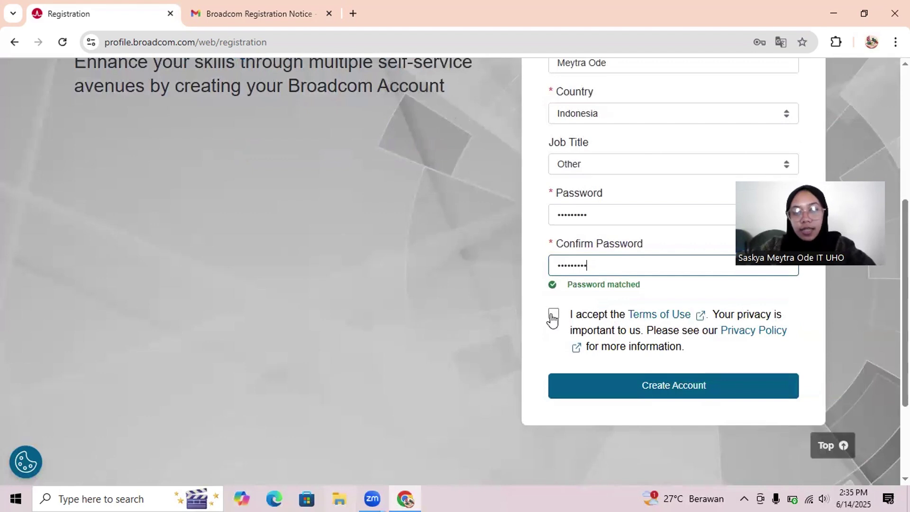
Accept the Terms of Use, create the account, and save the login in Chrome
{"action": "left_click", "coordinate": [553, 316]}
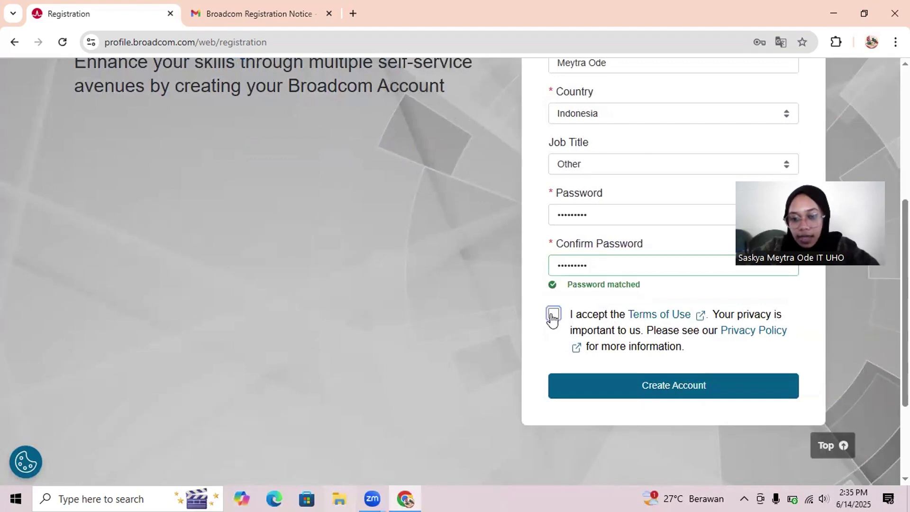
{"action": "left_click", "coordinate": [621, 388]}
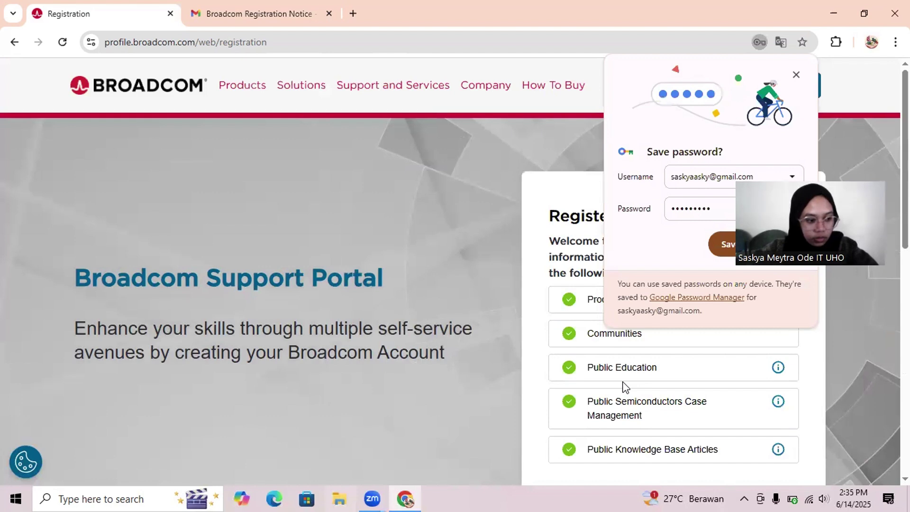
{"action": "left_click", "coordinate": [721, 244]}
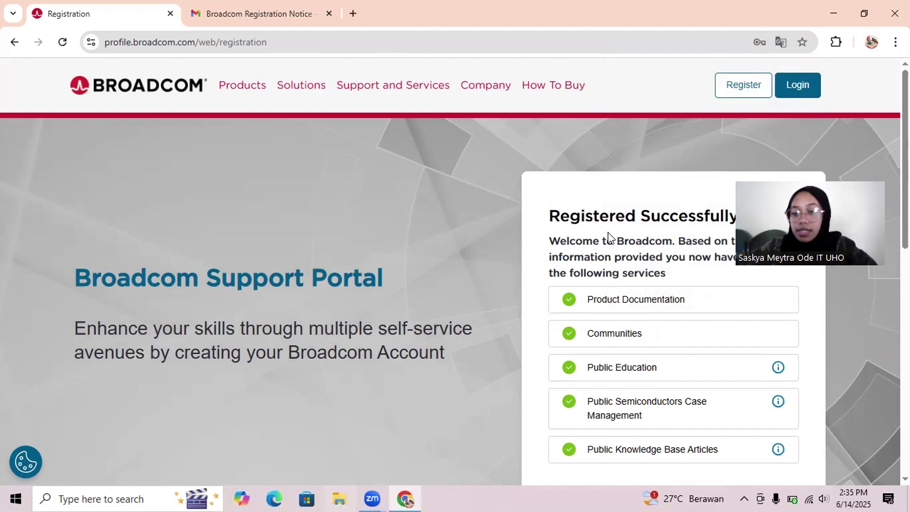
Defer profile building with I'll do it later to reach the support home page
{"action": "scroll", "coordinate": [608, 236], "scroll_direction": "down", "scroll_amount": 3}
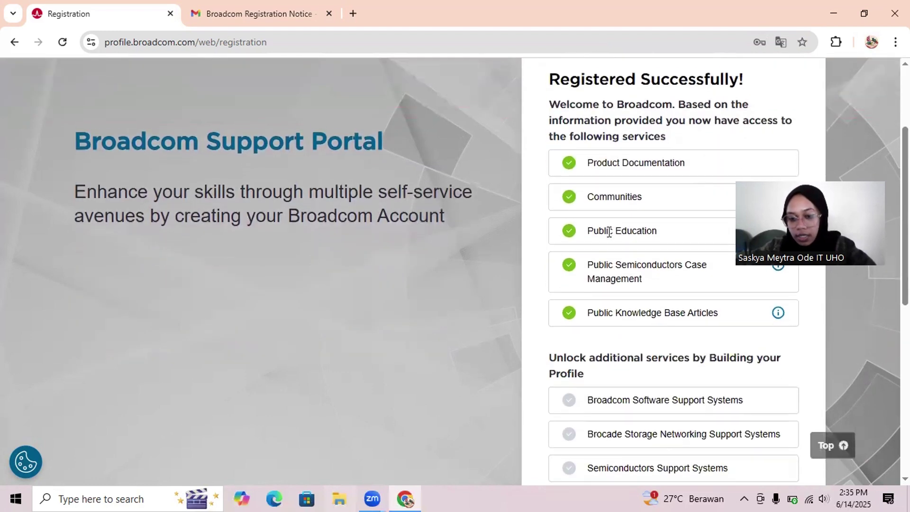
{"action": "scroll", "coordinate": [609, 229], "scroll_direction": "down", "scroll_amount": 7}
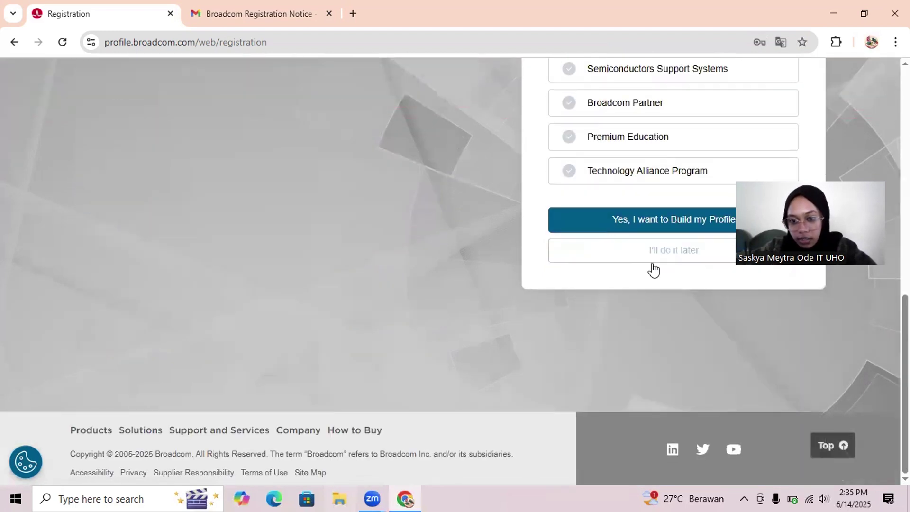
{"action": "left_click", "coordinate": [668, 258]}
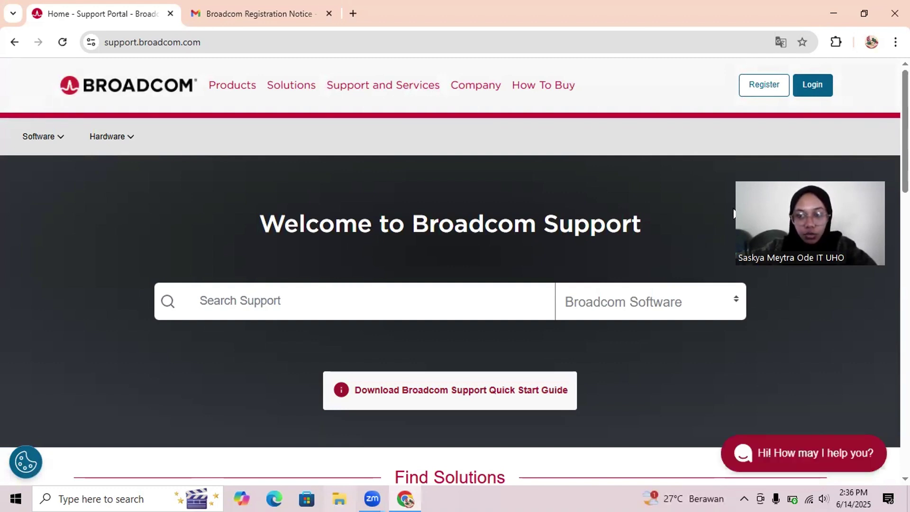
Start Login and fill the username from the saved account suggestion, then continue
{"action": "left_click", "coordinate": [821, 94]}
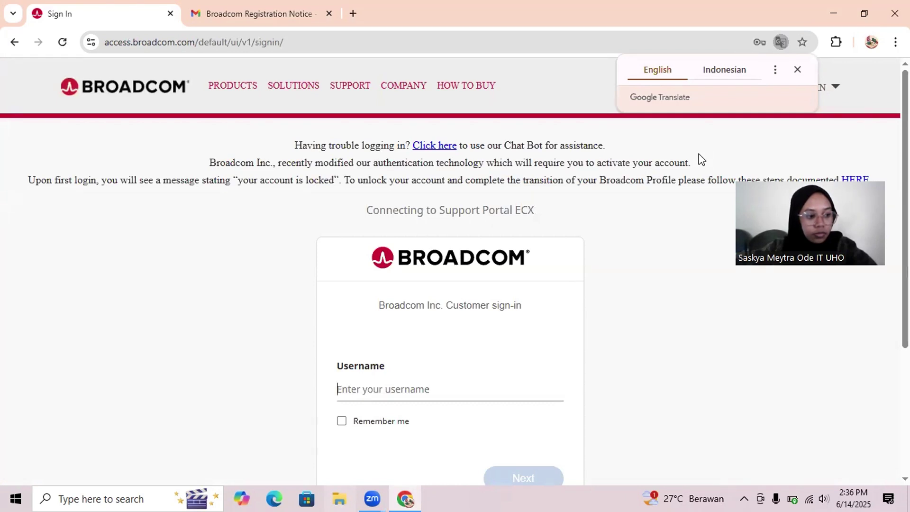
{"action": "left_click", "coordinate": [402, 385]}
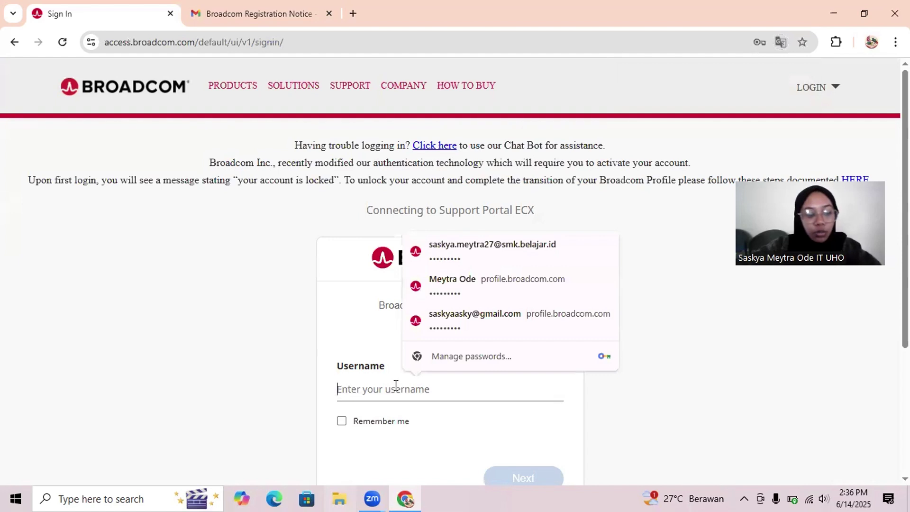
{"action": "type", "text": "saskyaa"}
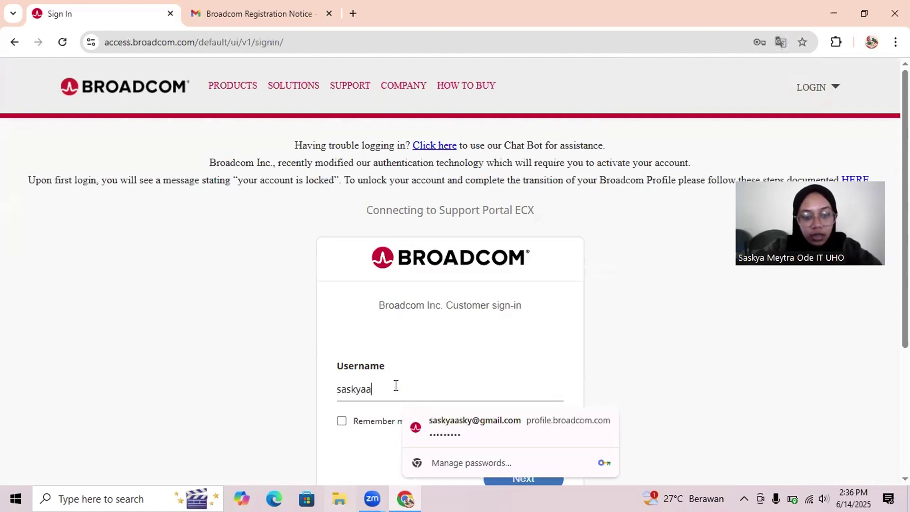
{"action": "type", "text": "sky"}
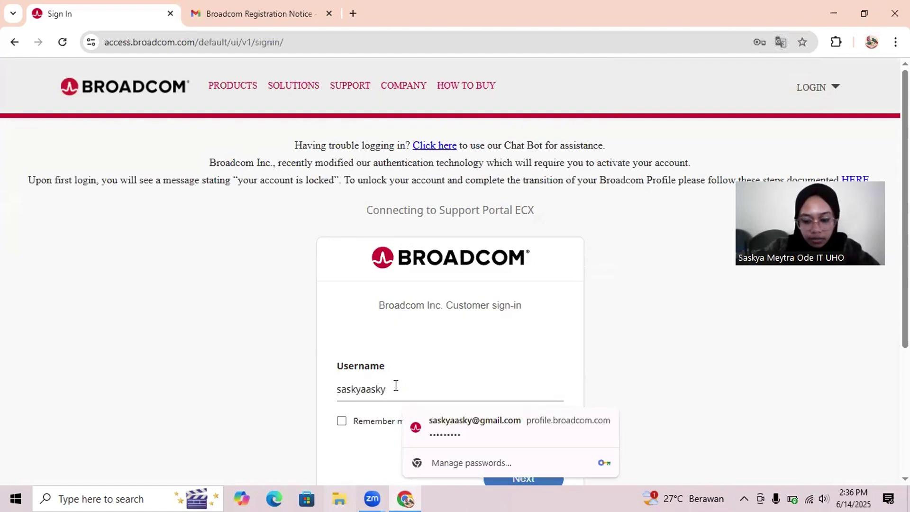
{"action": "key", "text": "Down"}
{"action": "key", "text": "Return"}
{"action": "scroll", "coordinate": [388, 360], "scroll_direction": "down", "scroll_amount": 3}
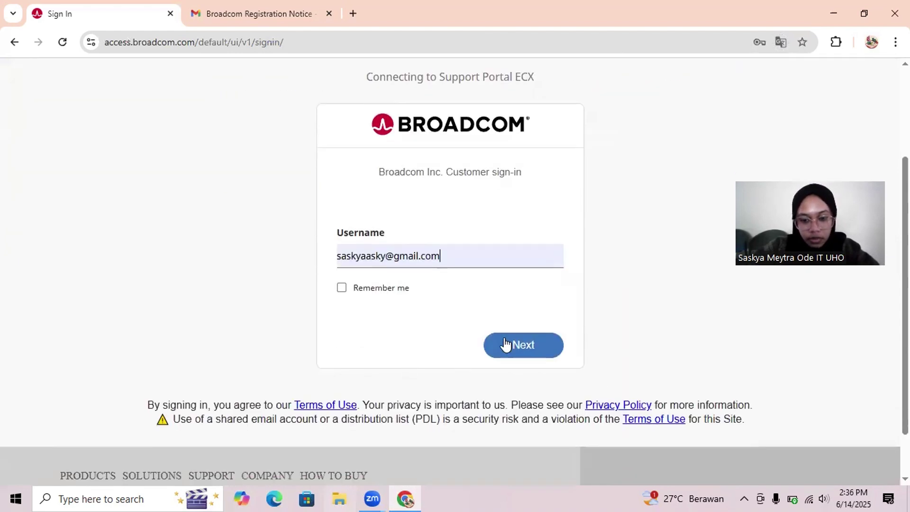
{"action": "left_click", "coordinate": [506, 345]}
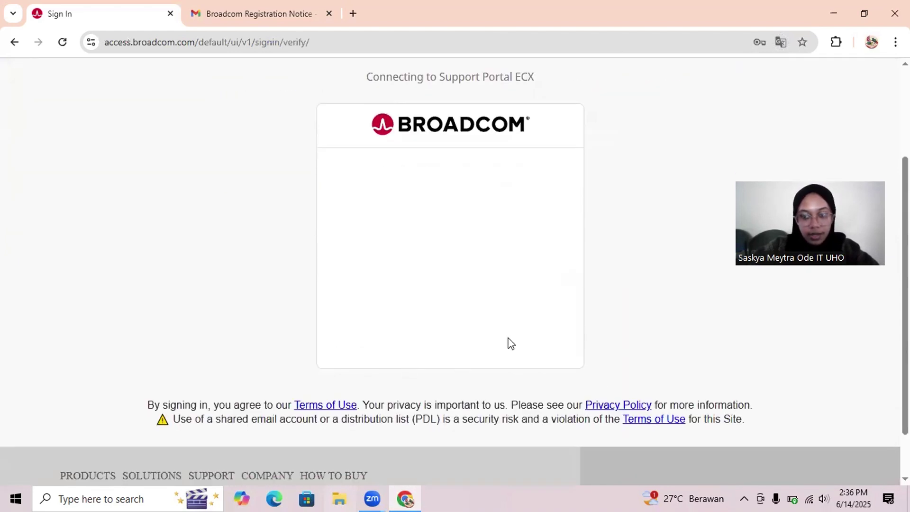
Enter the account password and sign in to the support portal
{"action": "left_click", "coordinate": [396, 273]}
{"action": "key", "text": "Caps_Lock"}
{"action": "type", "text": "****"}
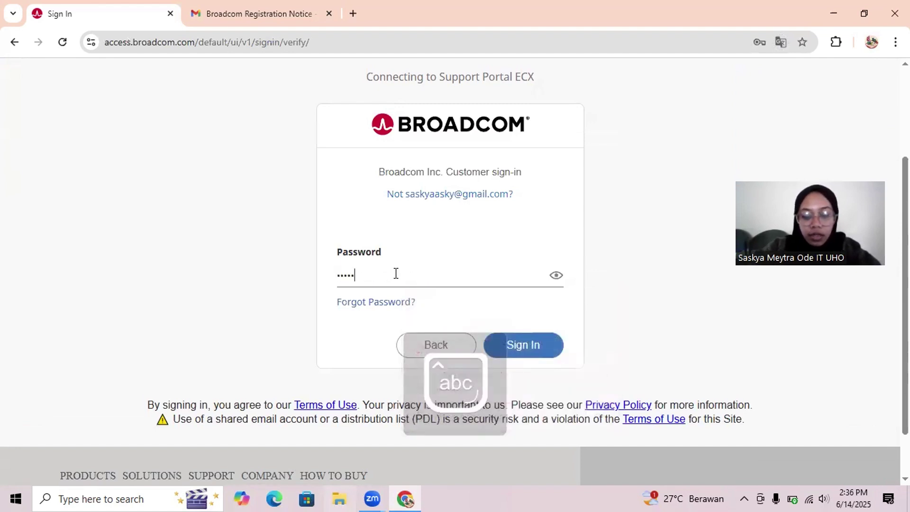
{"action": "type", "text": "*****"}
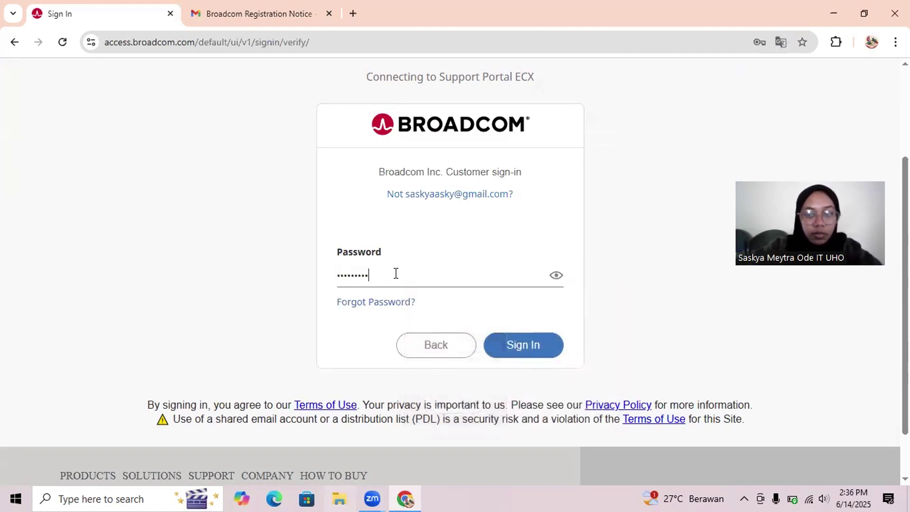
{"action": "left_click", "coordinate": [520, 348]}
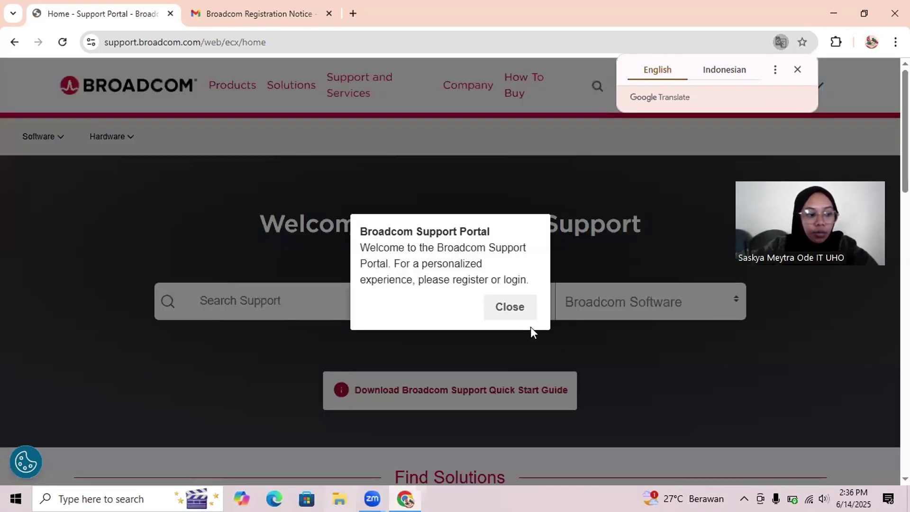
Dismiss the welcome notice and open vmware.com/products from Broadcom's Products menu
{"action": "left_click", "coordinate": [517, 310]}
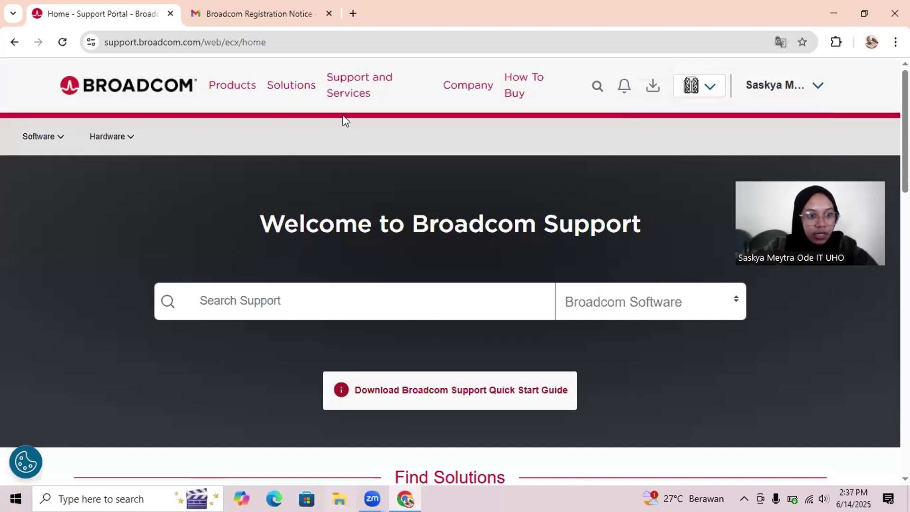
{"action": "left_click", "coordinate": [238, 93]}
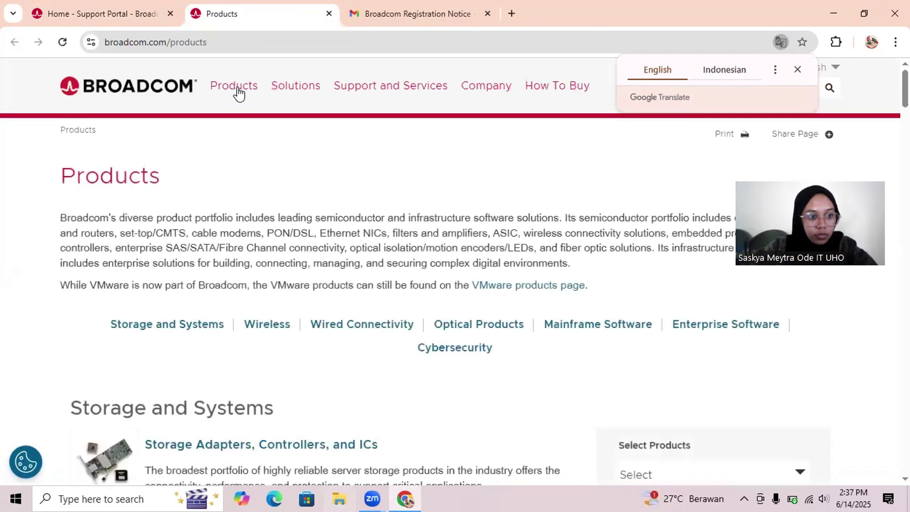
{"action": "left_click", "coordinate": [233, 90]}
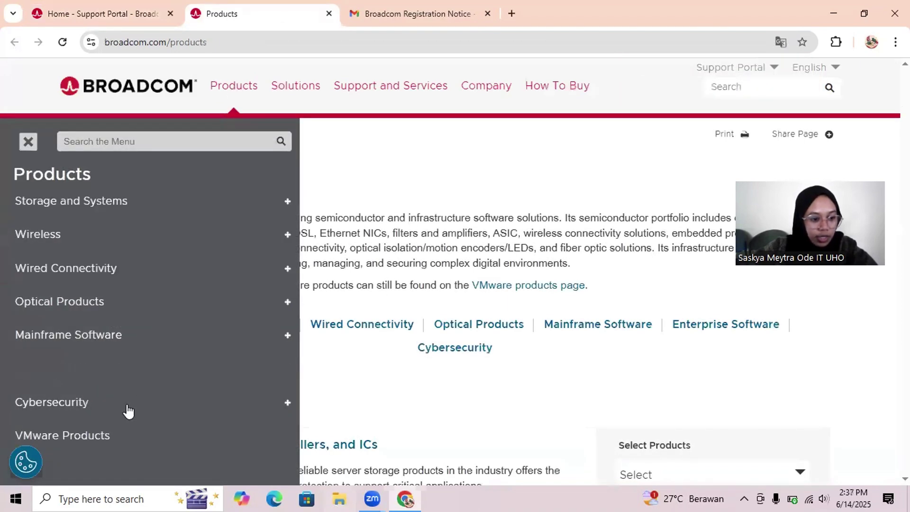
{"action": "left_click", "coordinate": [128, 435]}
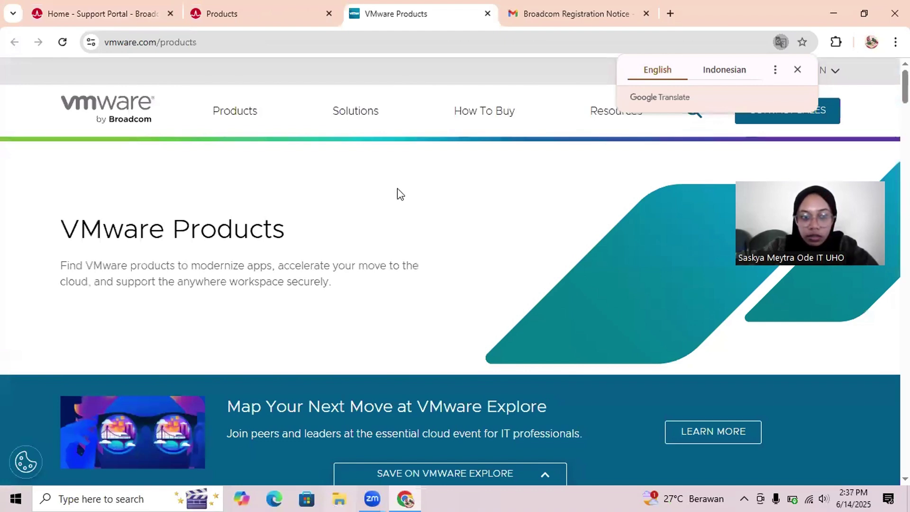
Search the VMware product list for 'workstation' and open the Fusion and Workstation downloads
{"action": "scroll", "coordinate": [397, 189], "scroll_direction": "down", "scroll_amount": 8}
{"action": "left_click", "coordinate": [152, 192]}
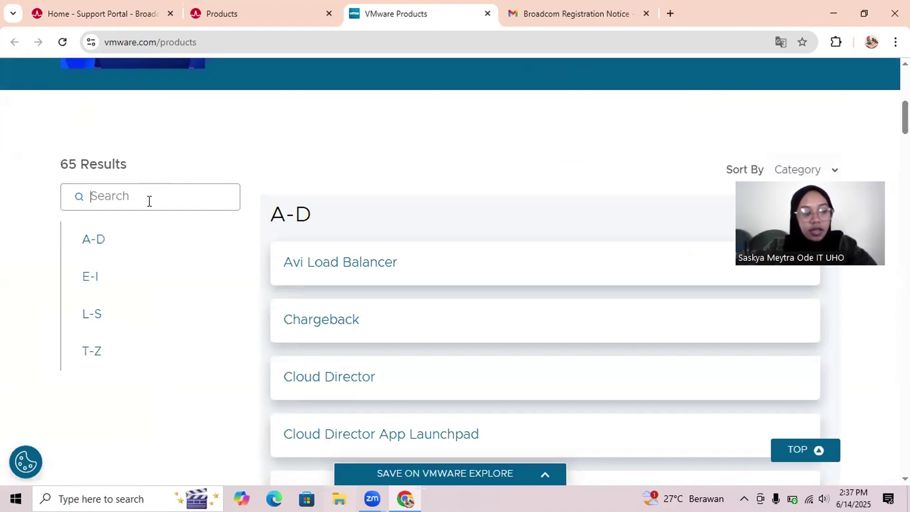
{"action": "type", "text": "workstat"}
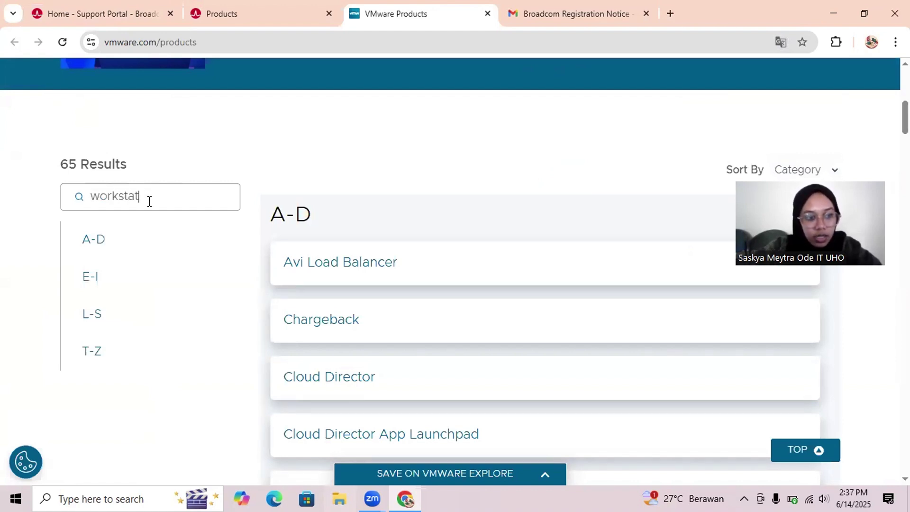
{"action": "type", "text": "ion"}
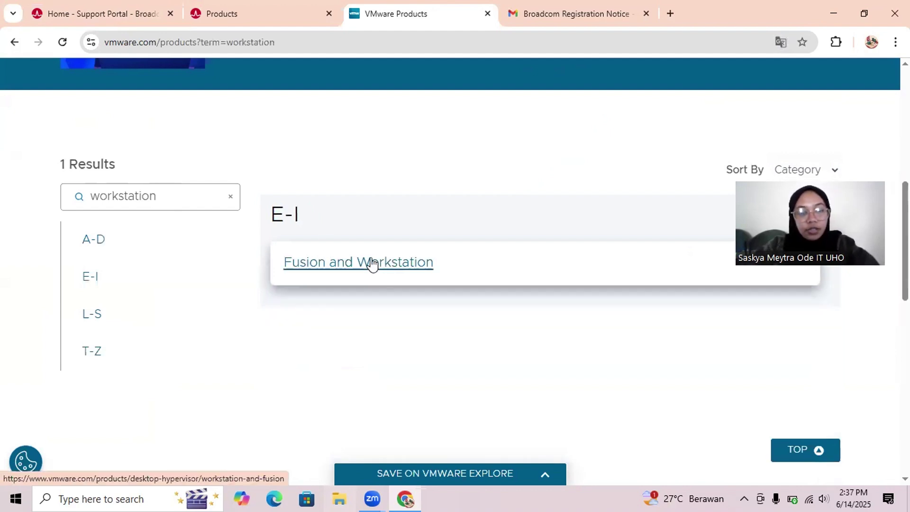
{"action": "left_click", "coordinate": [372, 263]}
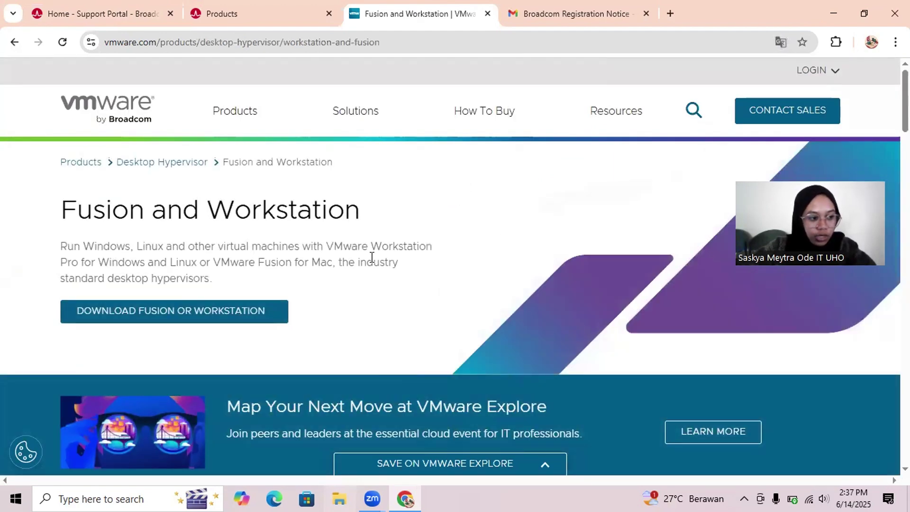
{"action": "left_click", "coordinate": [251, 319]}
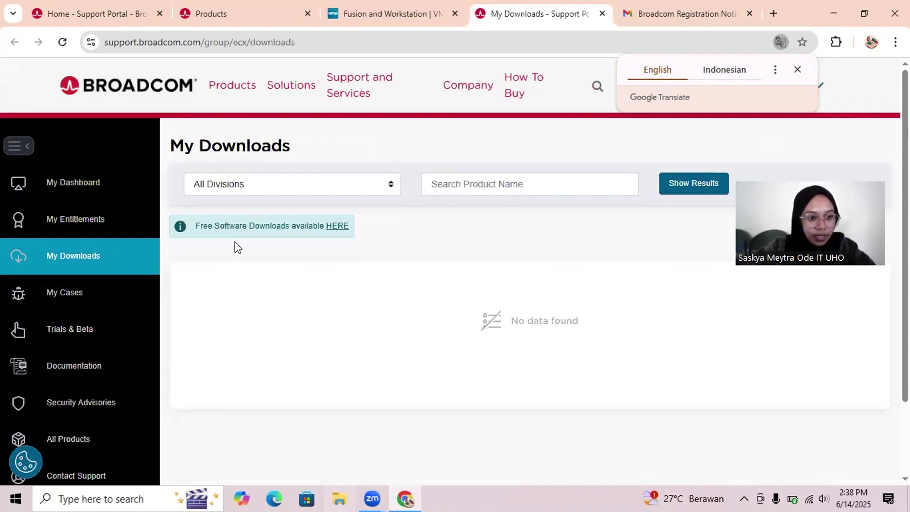
Search the free downloads for 'workstation' and open the VMware Workstation Pro download page
{"action": "left_click", "coordinate": [338, 233]}
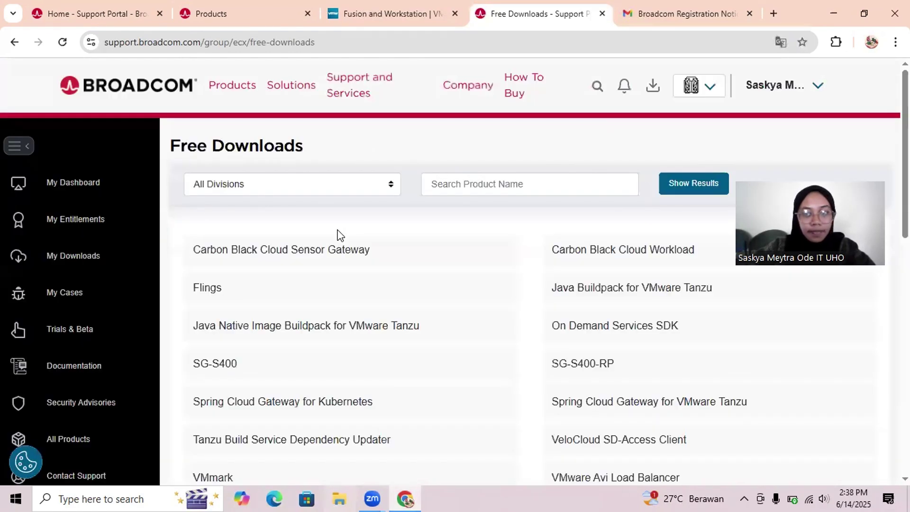
{"action": "left_click", "coordinate": [451, 189]}
{"action": "left_click", "coordinate": [513, 219]}
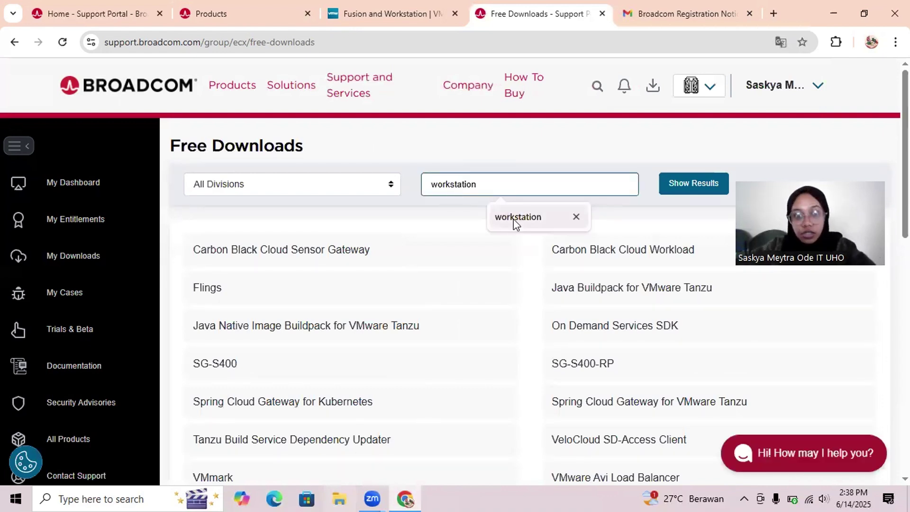
{"action": "left_click", "coordinate": [669, 184]}
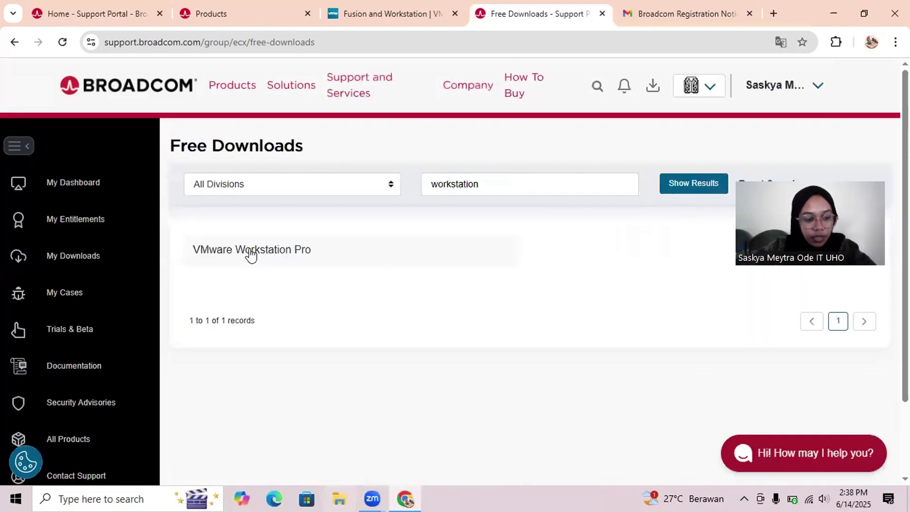
{"action": "left_click", "coordinate": [287, 251]}
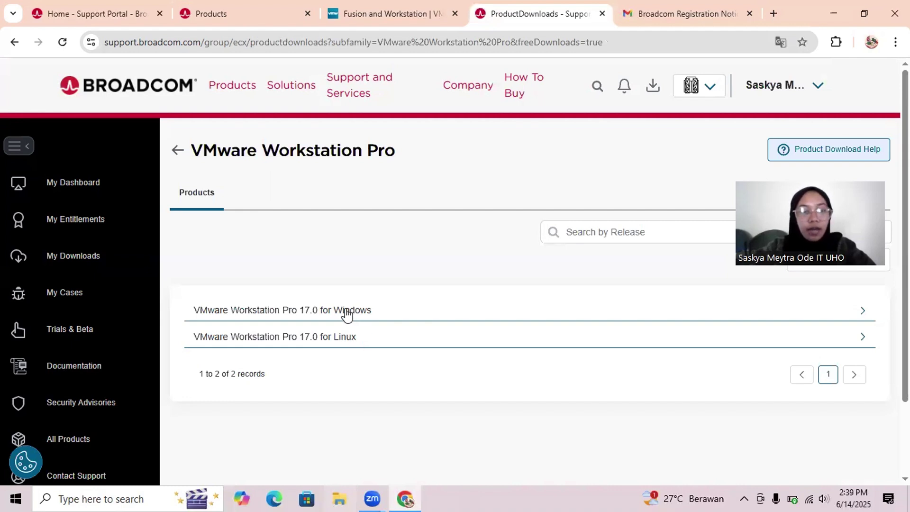
Open release 17.6.2 under VMware Workstation Pro 17.0 for Windows
{"action": "left_click", "coordinate": [346, 314]}
{"action": "scroll", "coordinate": [346, 315], "scroll_direction": "down", "scroll_amount": 1}
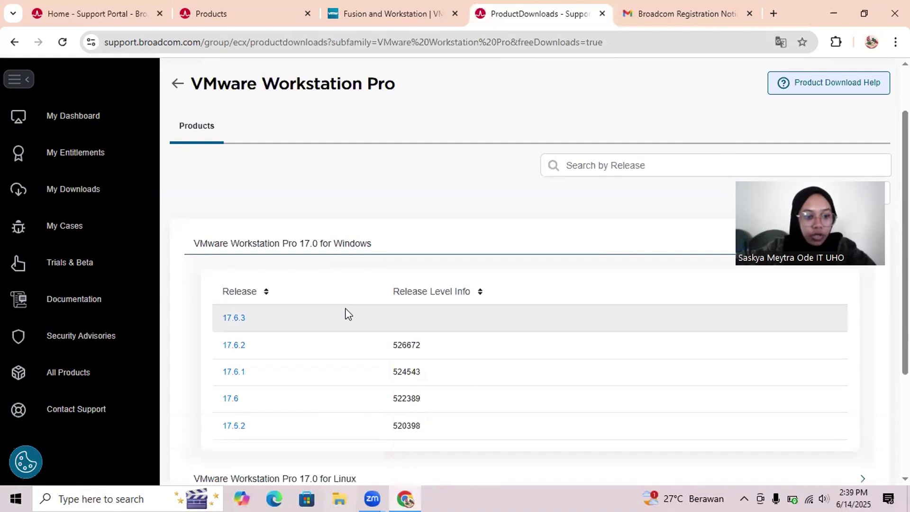
{"action": "left_click", "coordinate": [234, 350]}
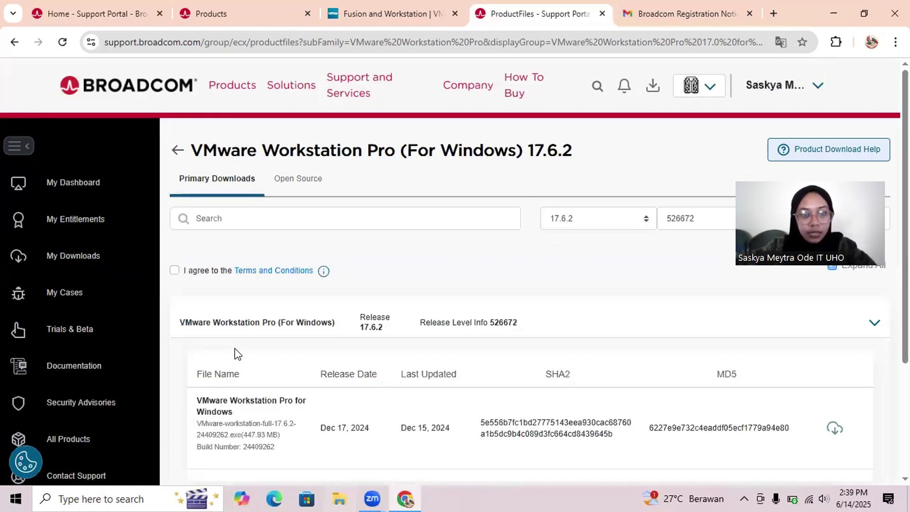
Agree to the Terms and Conditions and start the Windows installer download with extra verification
{"action": "scroll", "coordinate": [199, 308], "scroll_direction": "down", "scroll_amount": 3}
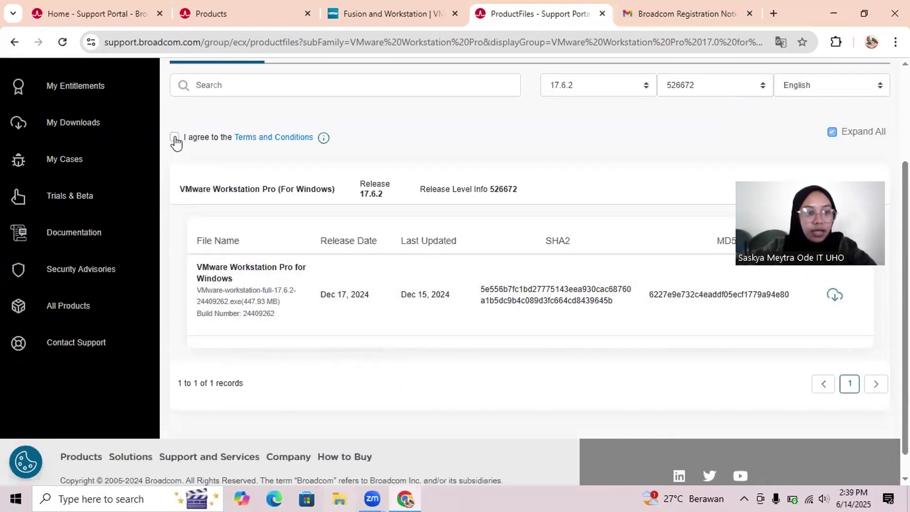
{"action": "left_click", "coordinate": [175, 138]}
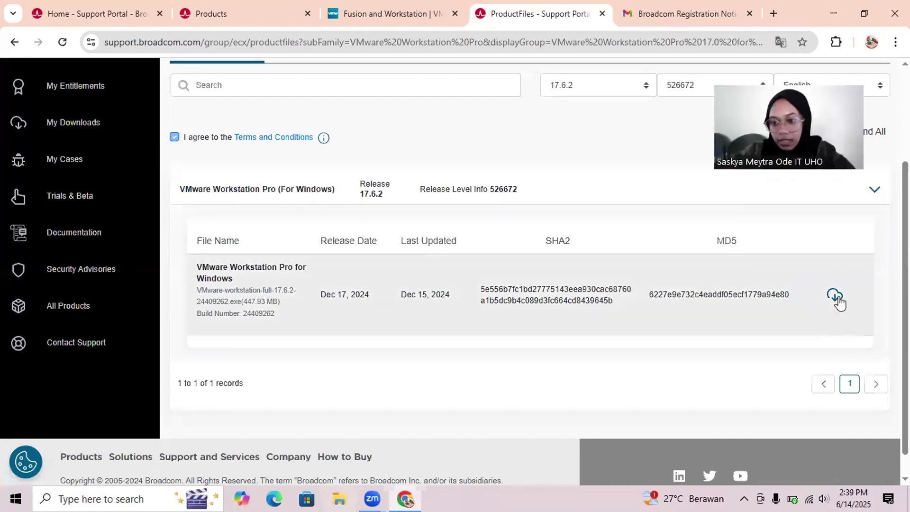
{"action": "left_click", "coordinate": [835, 297]}
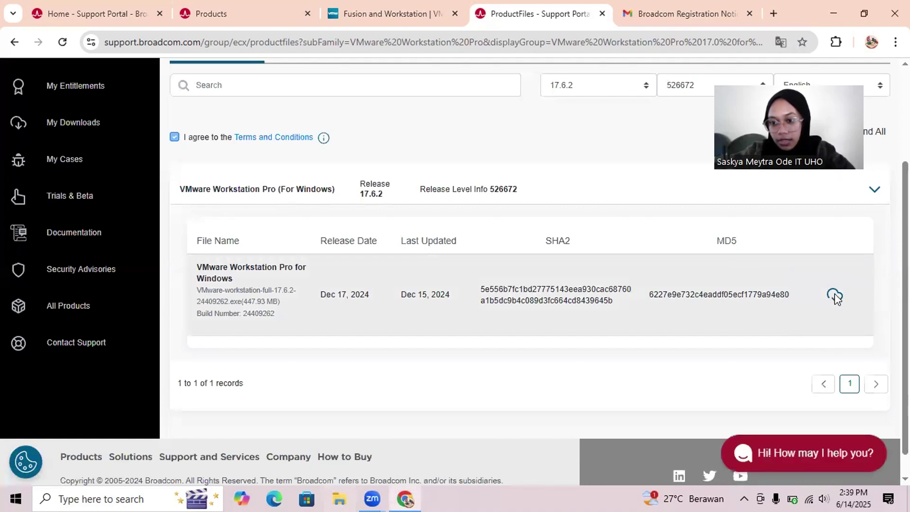
{"action": "left_click", "coordinate": [612, 308]}
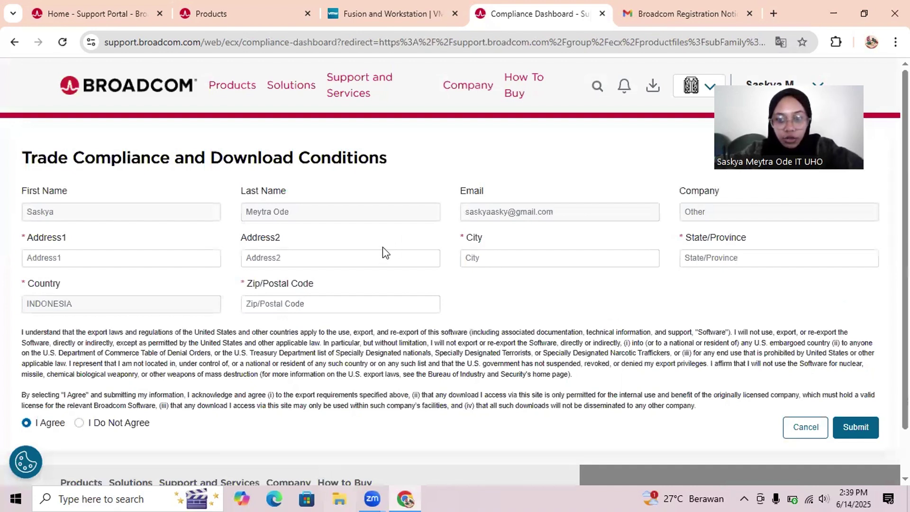
Autofill the trade-compliance address, clear Address2, submit, and decline Chrome's address update
{"action": "left_click", "coordinate": [89, 257]}
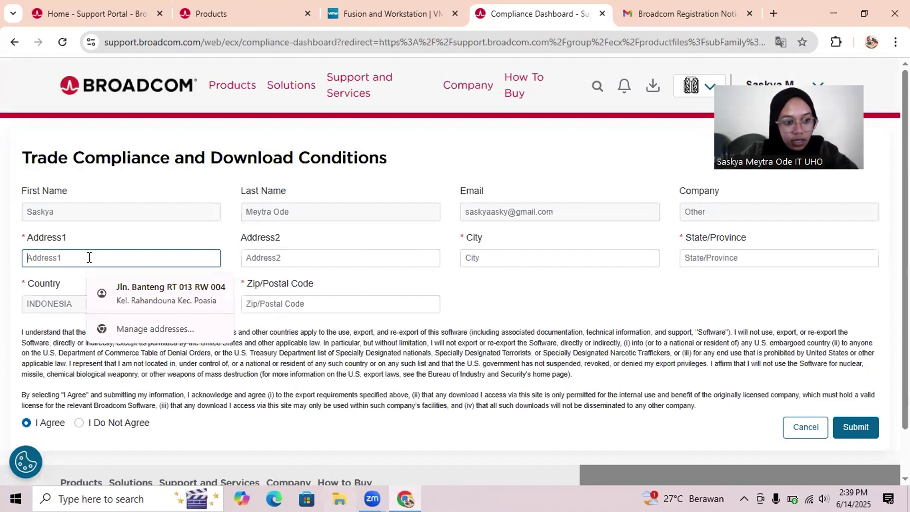
{"action": "left_click", "coordinate": [122, 289]}
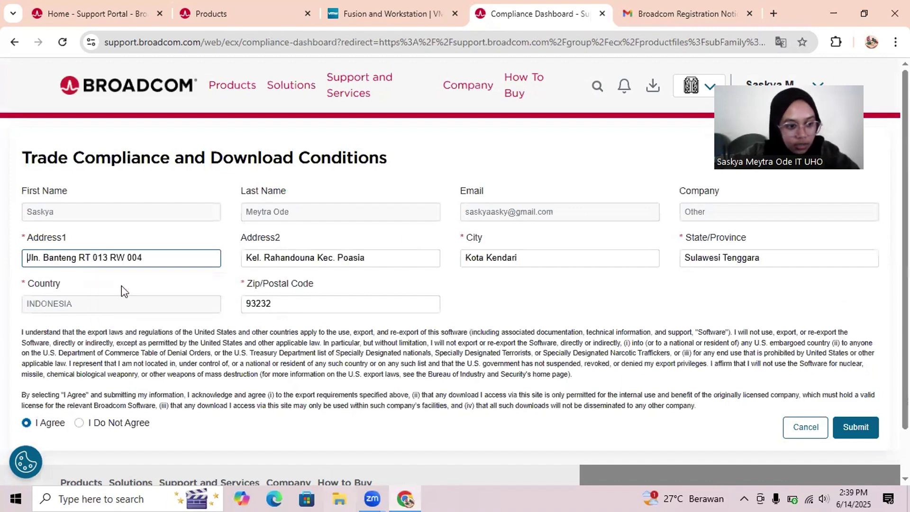
{"action": "triple_click", "coordinate": [245, 263]}
{"action": "key", "text": "BackSpace"}
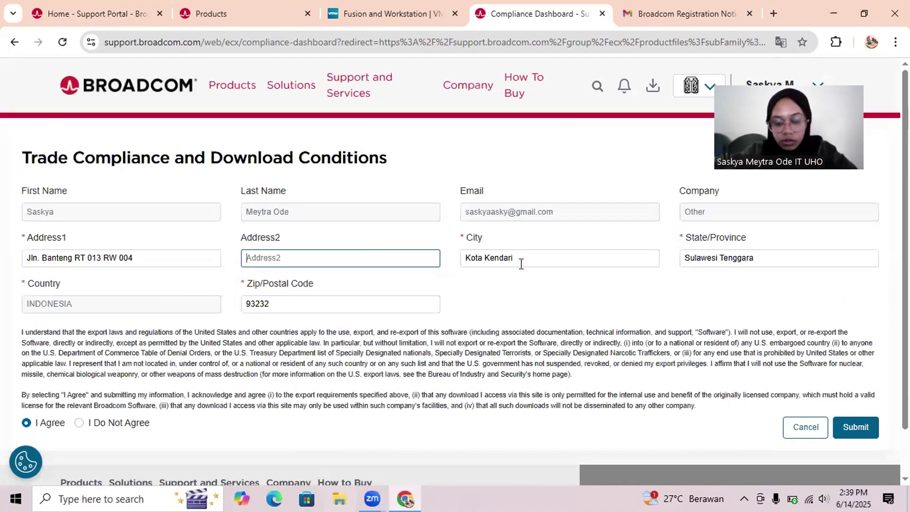
{"action": "left_click", "coordinate": [509, 257]}
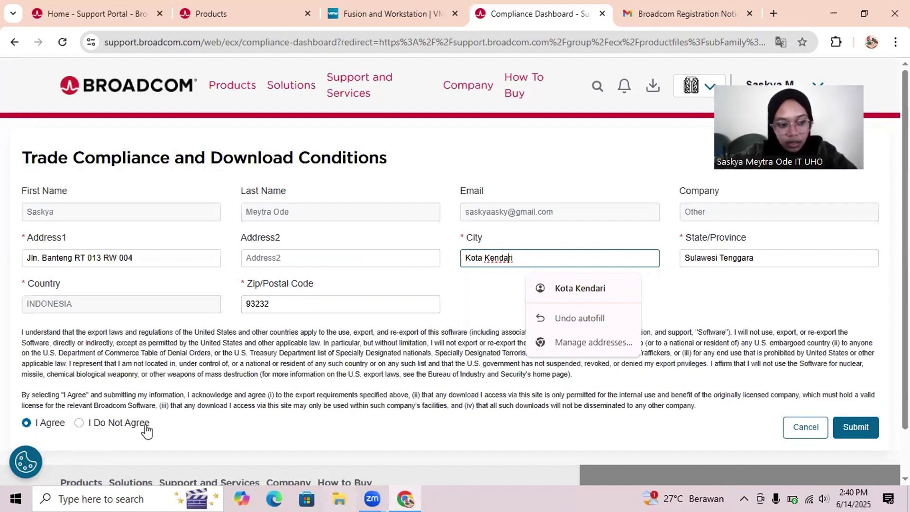
{"action": "left_click", "coordinate": [855, 429]}
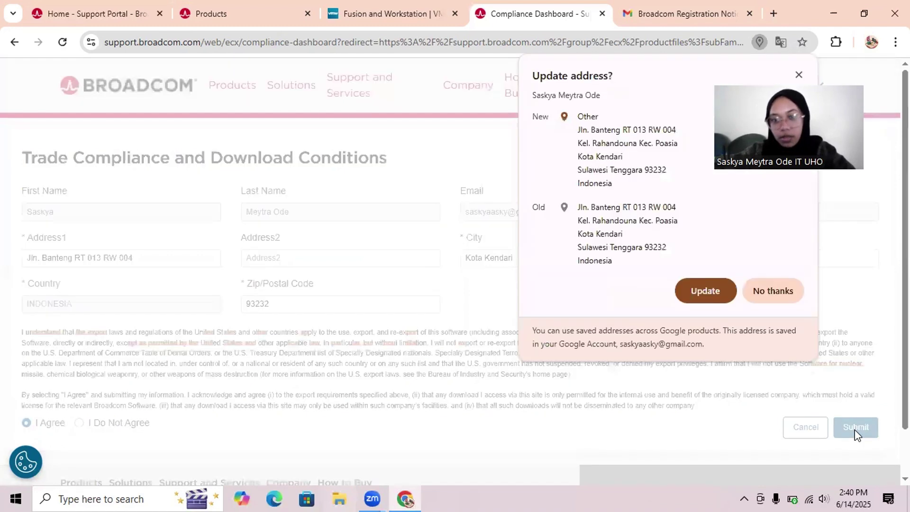
{"action": "left_click", "coordinate": [772, 290]}
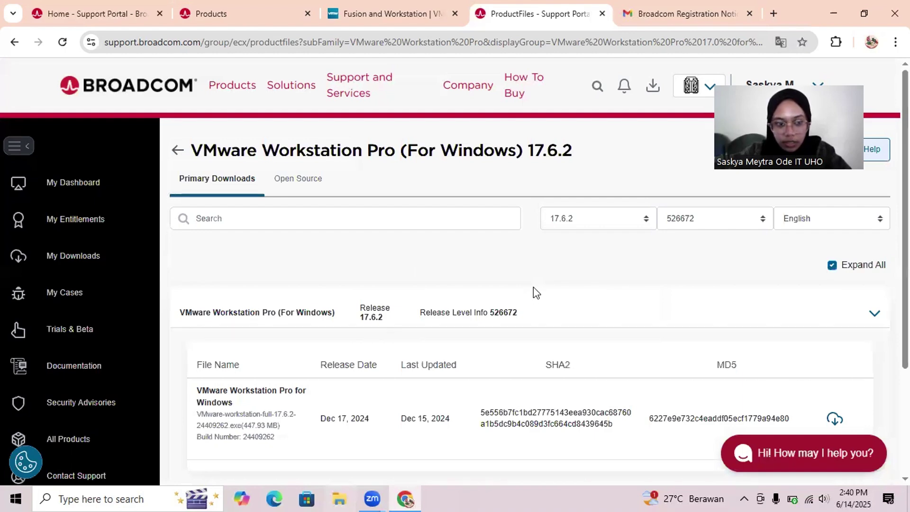
Download the VMware-workstation-full-17.6.2 installer and show it in its Data (D:) folder
{"action": "scroll", "coordinate": [533, 287], "scroll_direction": "down", "scroll_amount": 1}
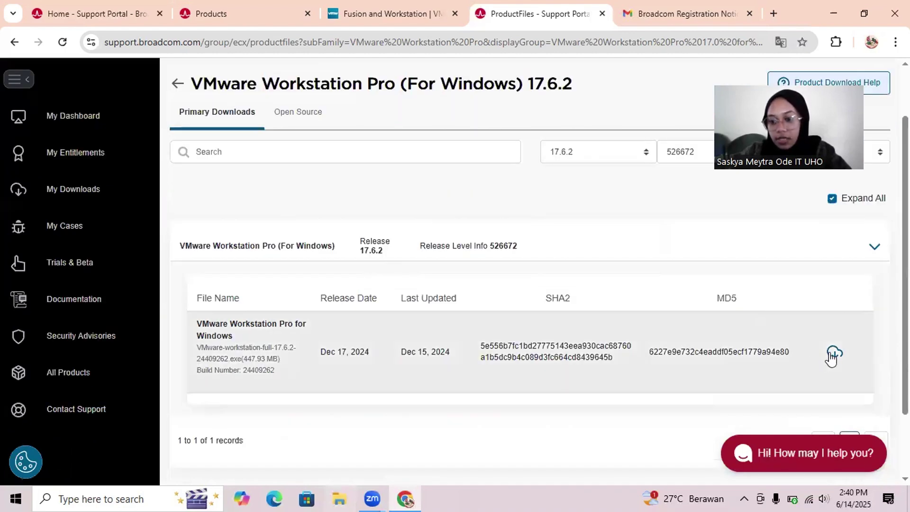
{"action": "left_click", "coordinate": [832, 353]}
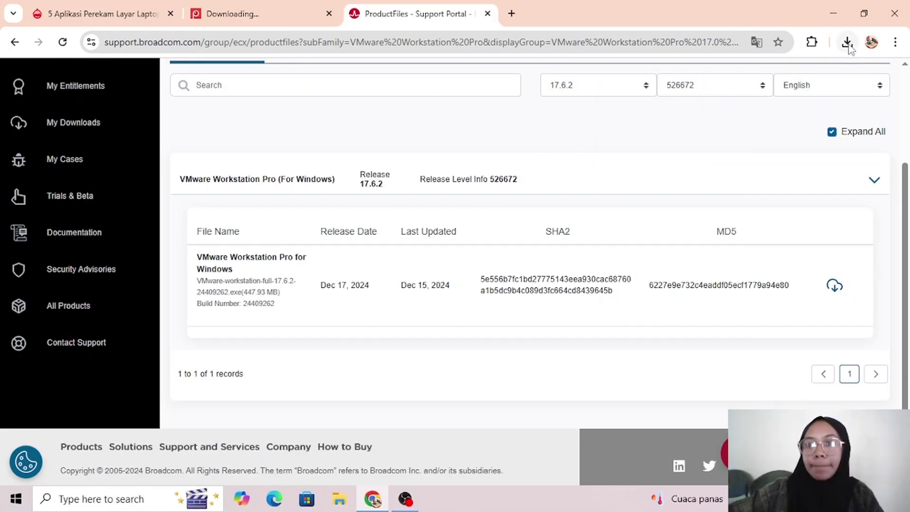
{"action": "left_click", "coordinate": [847, 42]}
{"action": "mouse_move", "coordinate": [818, 119]}
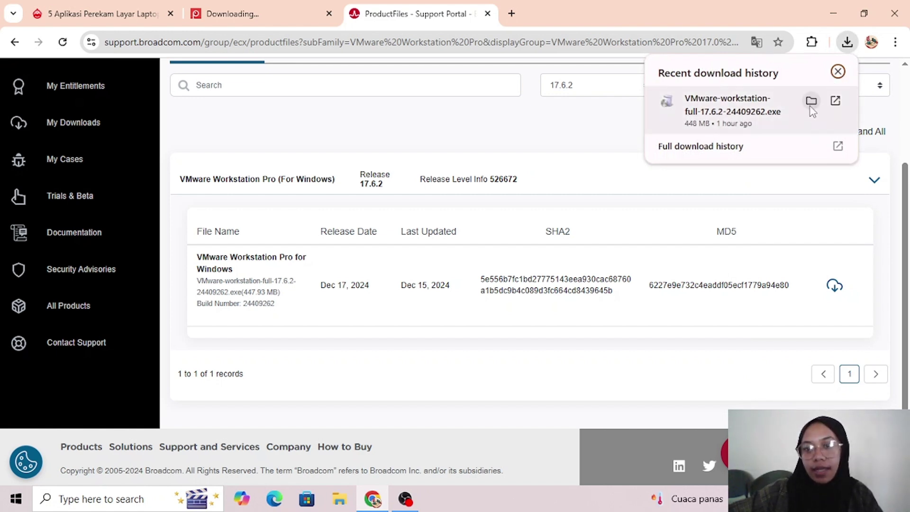
{"action": "left_click", "coordinate": [810, 102]}
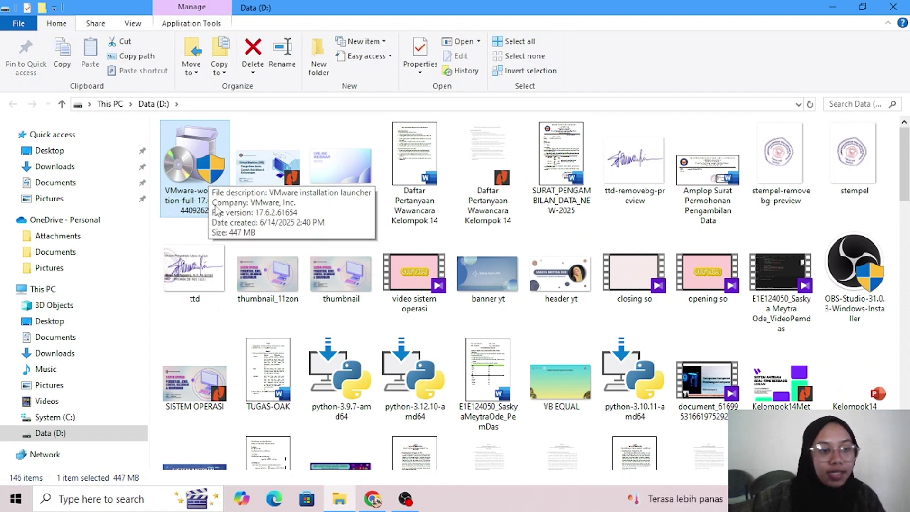
Launch the VMware Workstation installer from Data (D:) and bring its setup wizard to the front
{"action": "double_click", "coordinate": [212, 191]}
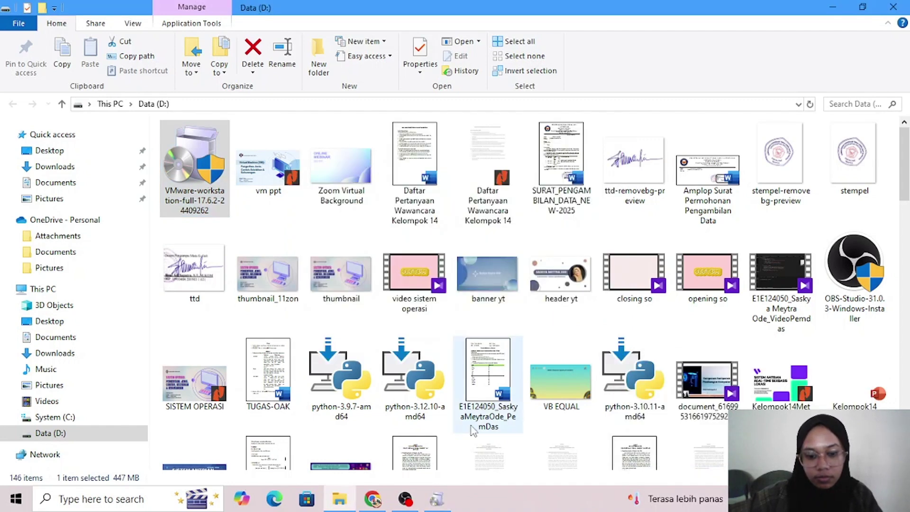
{"action": "mouse_move", "coordinate": [447, 505]}
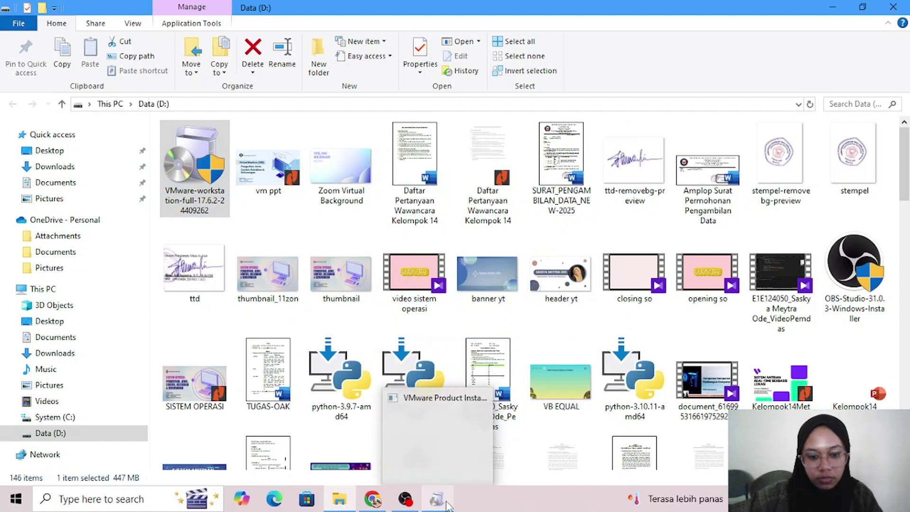
{"action": "left_click", "coordinate": [437, 499]}
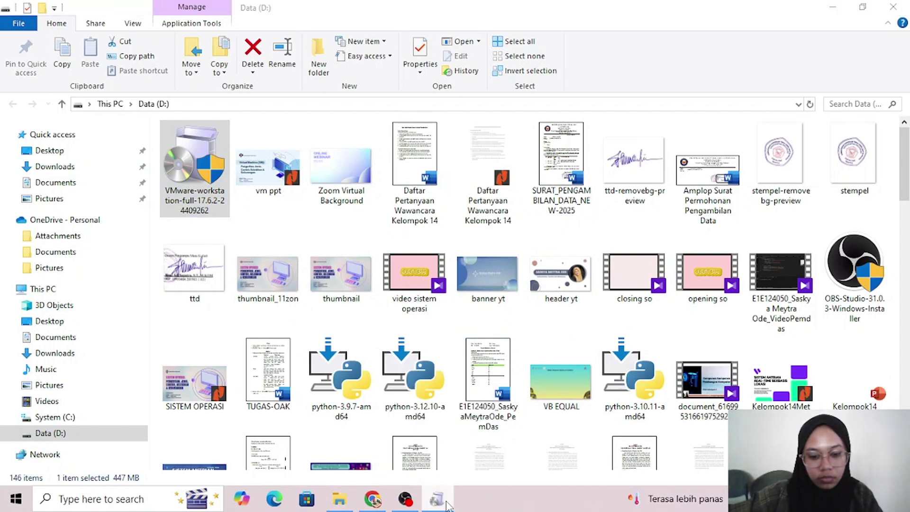
{"action": "mouse_move", "coordinate": [443, 502]}
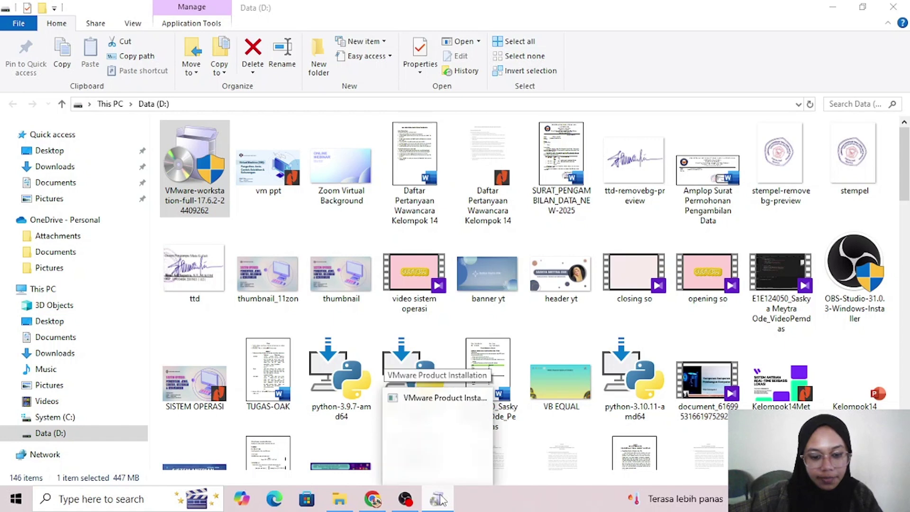
{"action": "left_click", "coordinate": [440, 501]}
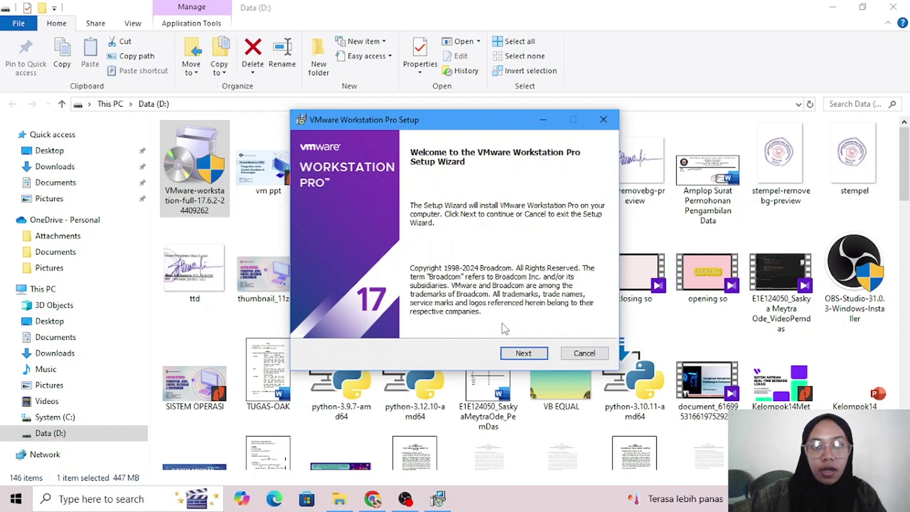
Accept the license, keep the default location, experience settings and shortcuts, and begin installing
{"action": "left_click", "coordinate": [523, 354]}
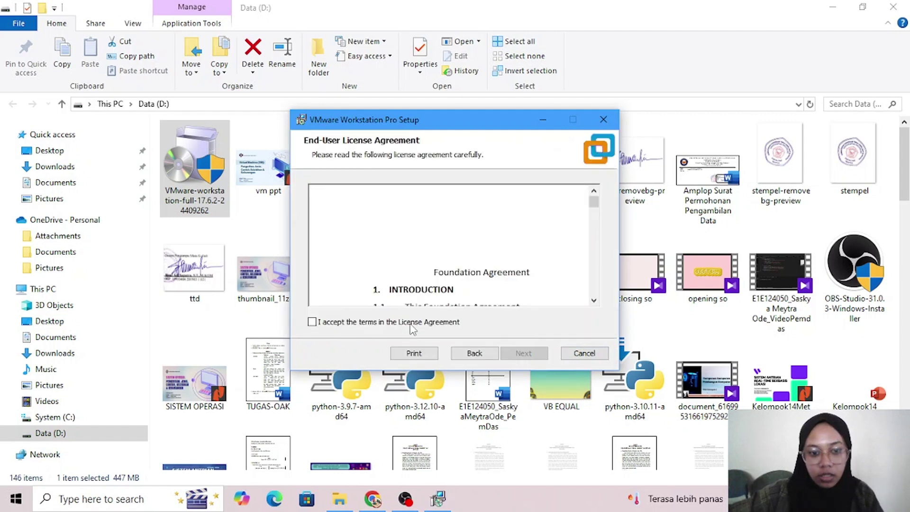
{"action": "left_click", "coordinate": [313, 322]}
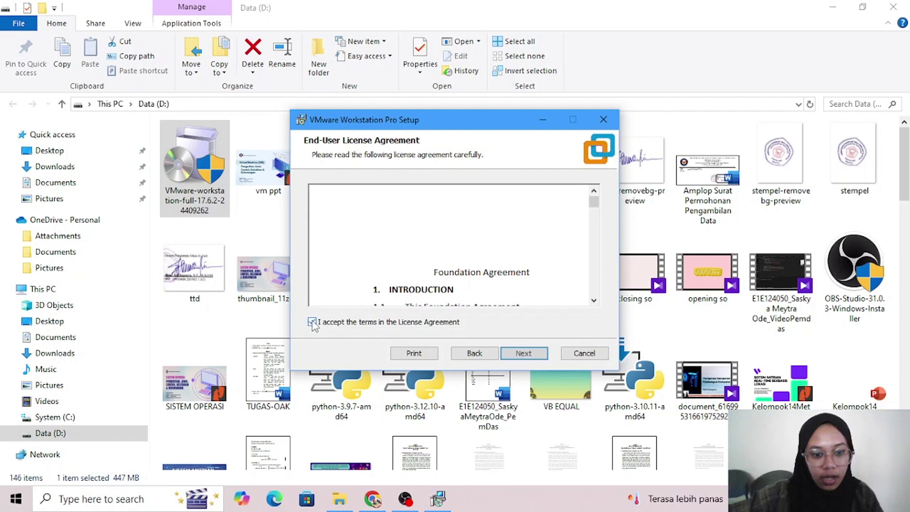
{"action": "left_click", "coordinate": [515, 356]}
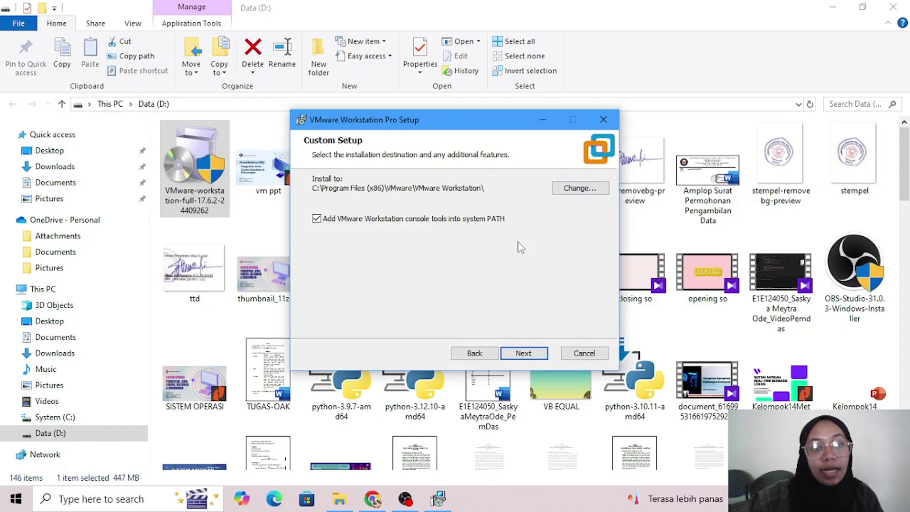
{"action": "left_click", "coordinate": [518, 355]}
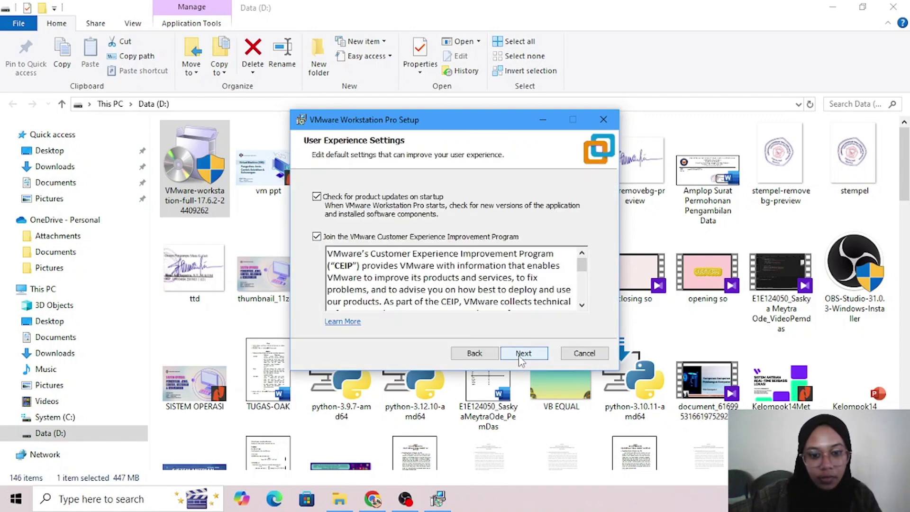
{"action": "left_click", "coordinate": [521, 359]}
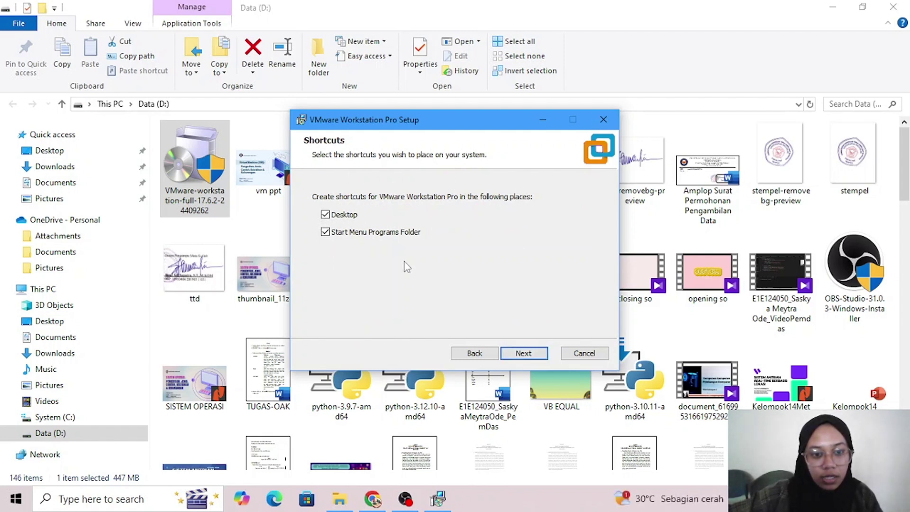
{"action": "left_click", "coordinate": [529, 354]}
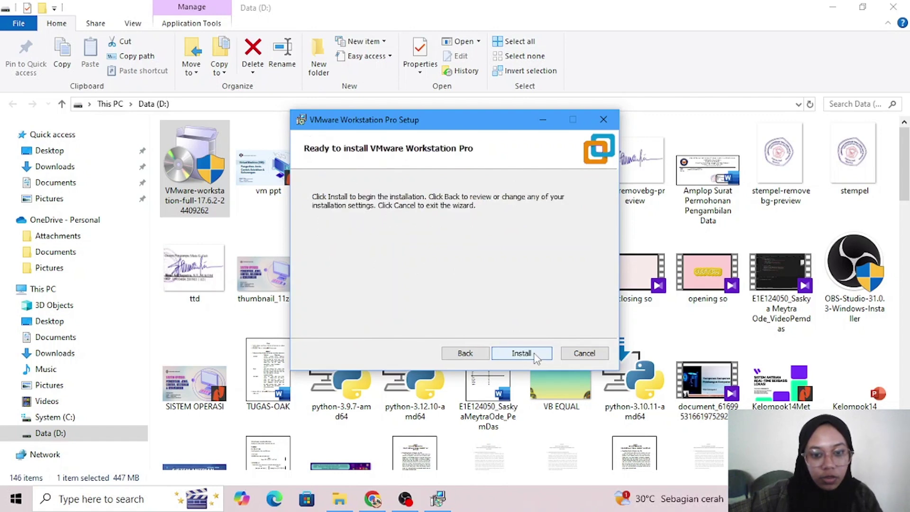
{"action": "left_click", "coordinate": [533, 355]}
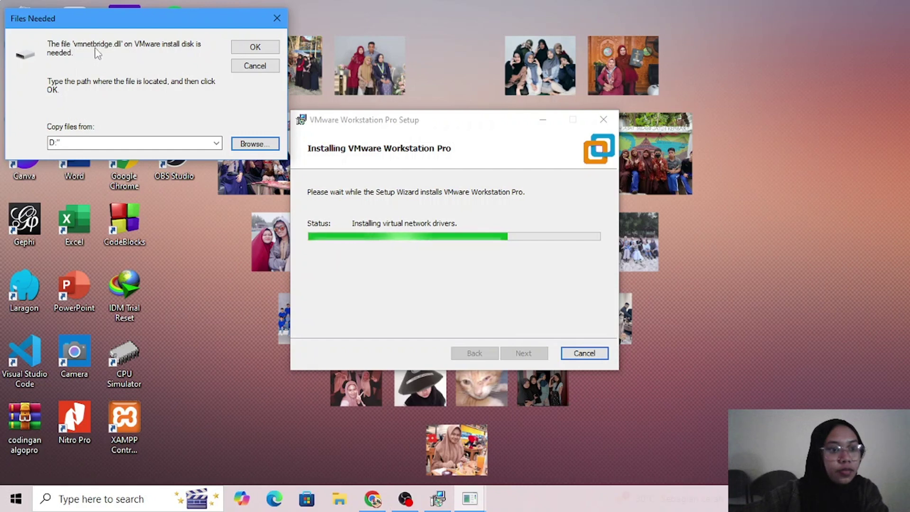
Browse for the missing file in C:\Program Files (x86)\VMware\VMware Workstation
{"action": "left_click", "coordinate": [250, 142]}
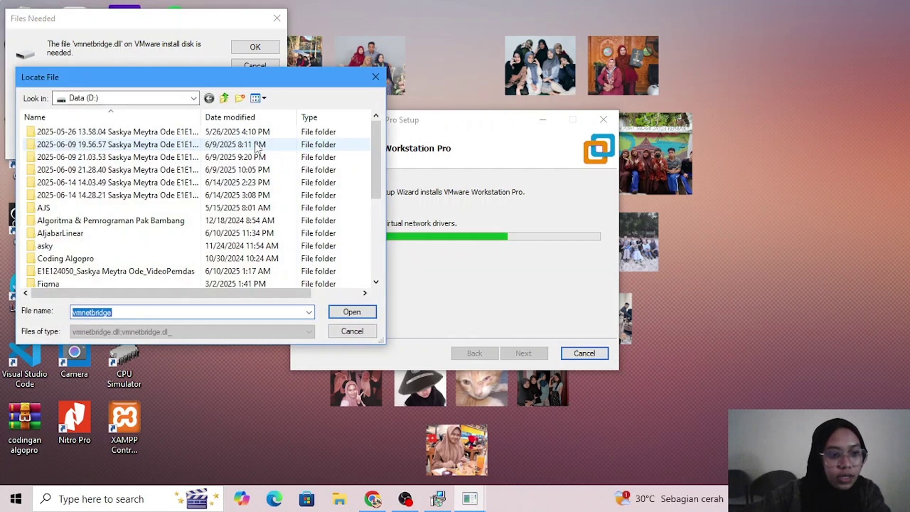
{"action": "left_click", "coordinate": [193, 98]}
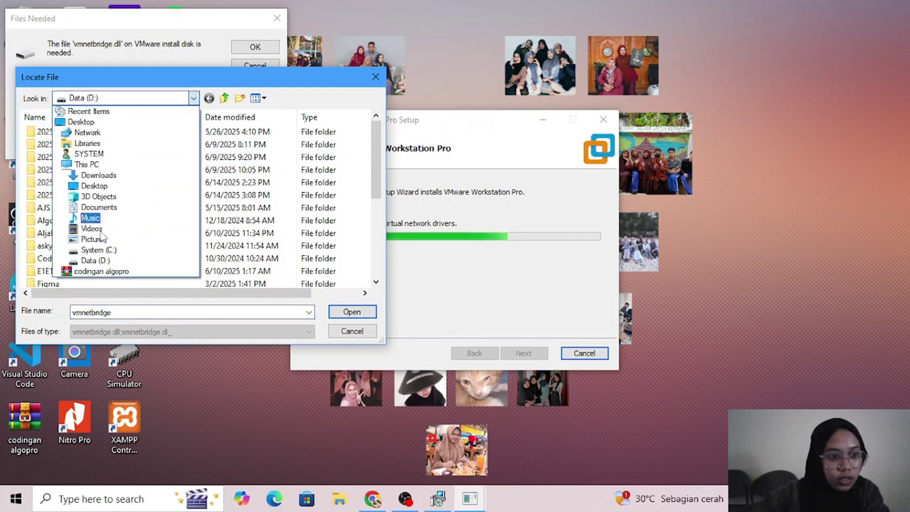
{"action": "left_click", "coordinate": [100, 250]}
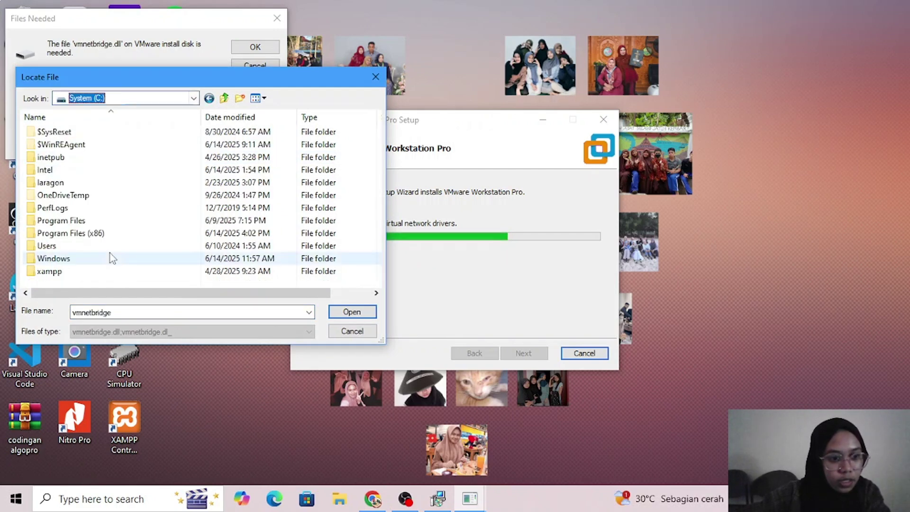
{"action": "double_click", "coordinate": [94, 234]}
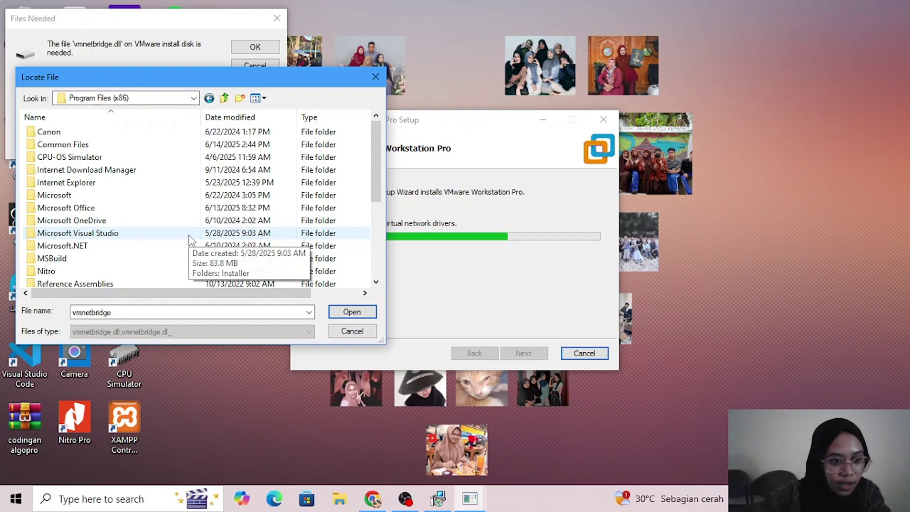
{"action": "scroll", "coordinate": [190, 240], "scroll_direction": "down", "scroll_amount": 3}
{"action": "scroll", "coordinate": [189, 240], "scroll_direction": "down", "scroll_amount": 1}
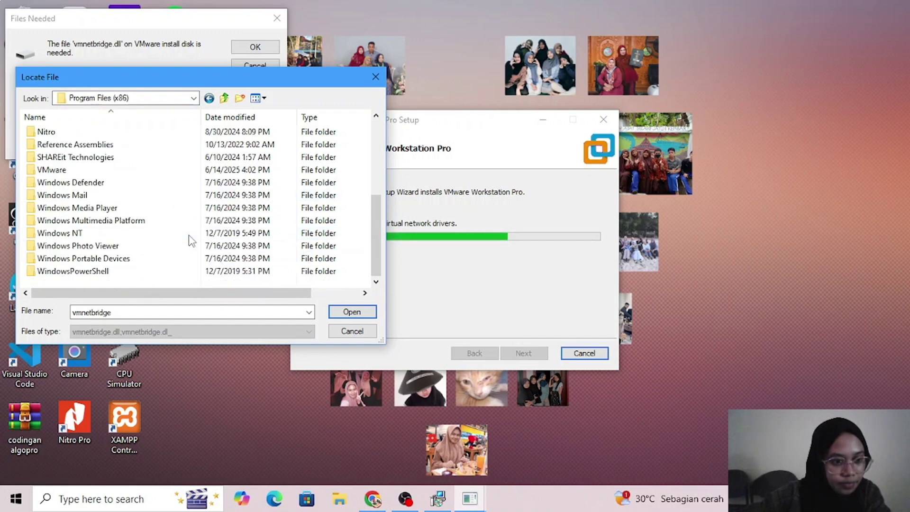
{"action": "left_click", "coordinate": [71, 173]}
{"action": "double_click", "coordinate": [71, 172]}
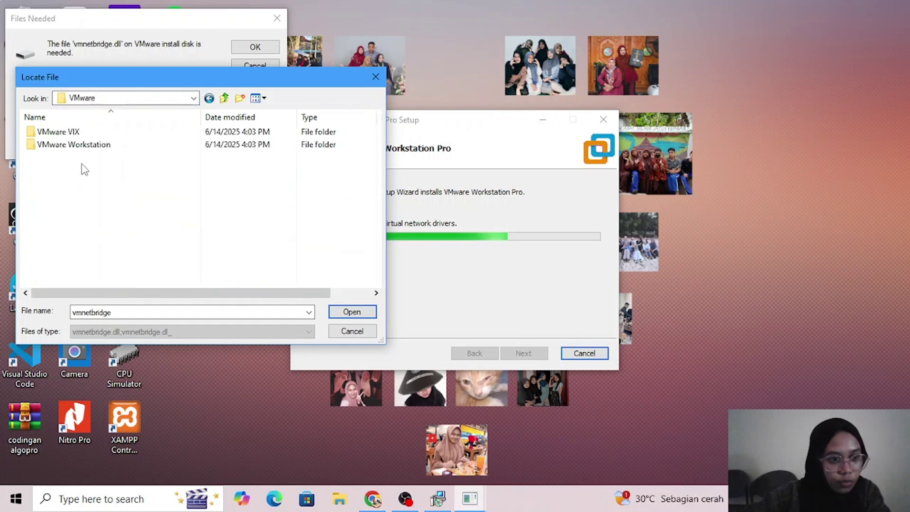
{"action": "double_click", "coordinate": [95, 146]}
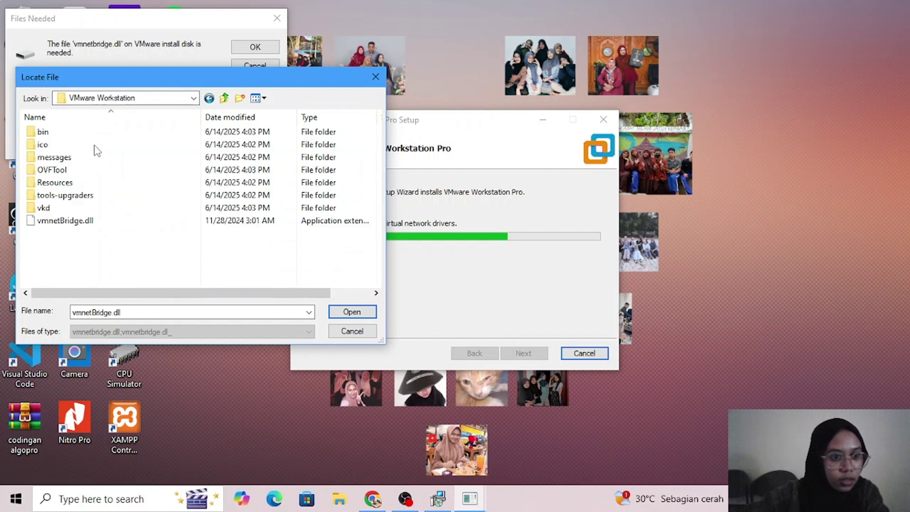
Select vmnetBridge.dll and confirm it so the installation resumes
{"action": "left_click", "coordinate": [102, 233]}
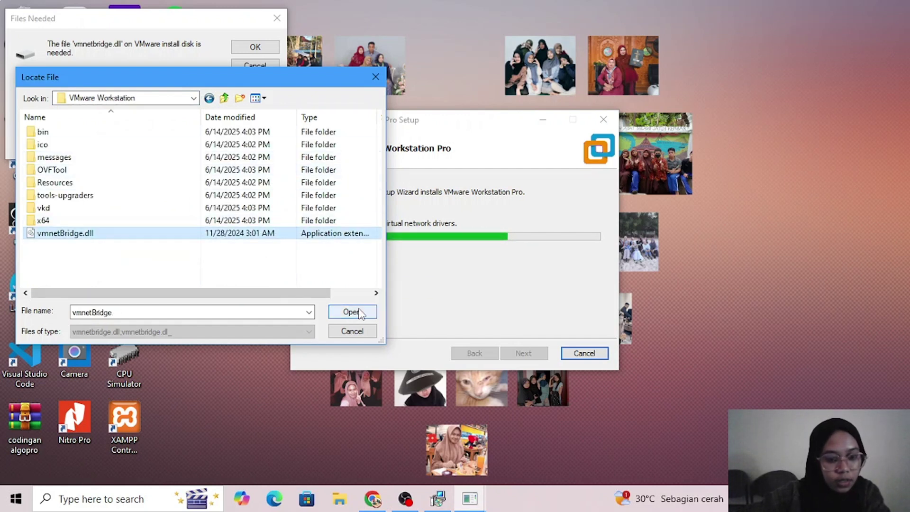
{"action": "left_click", "coordinate": [350, 312]}
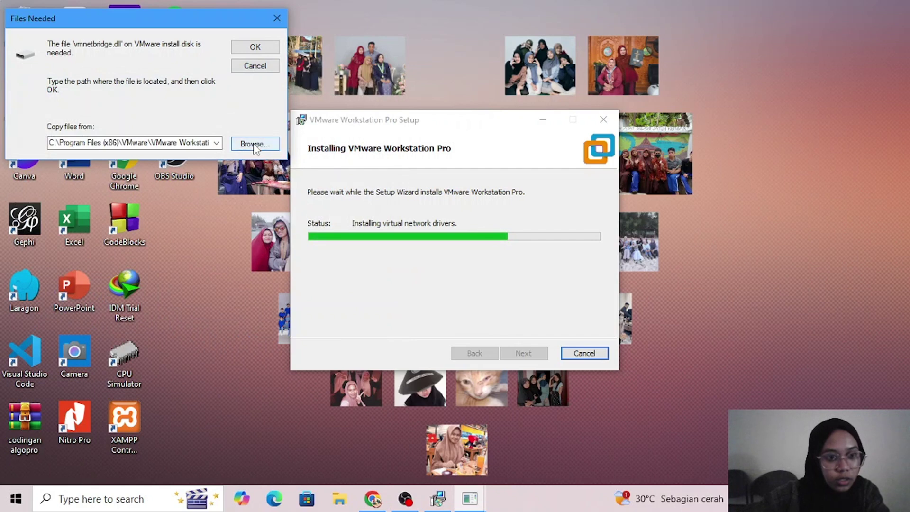
{"action": "left_click", "coordinate": [260, 145]}
{"action": "left_click", "coordinate": [356, 313]}
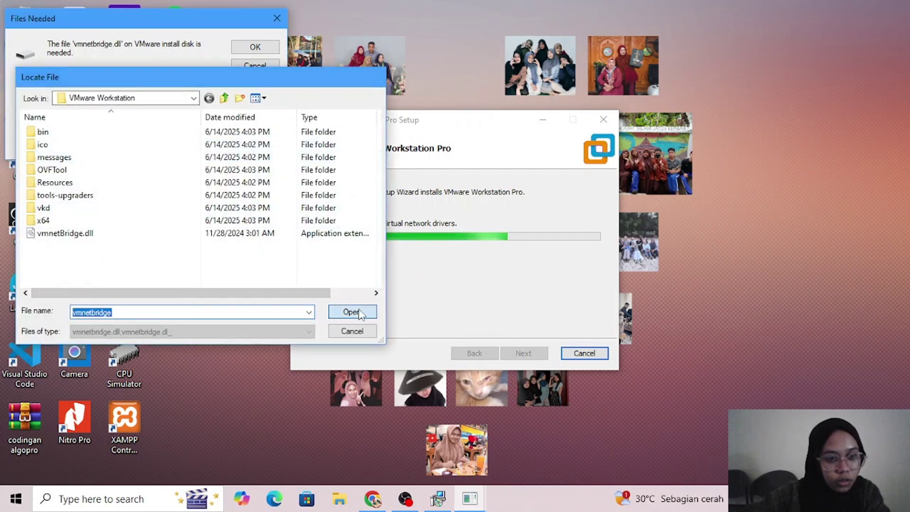
{"action": "left_click", "coordinate": [263, 43]}
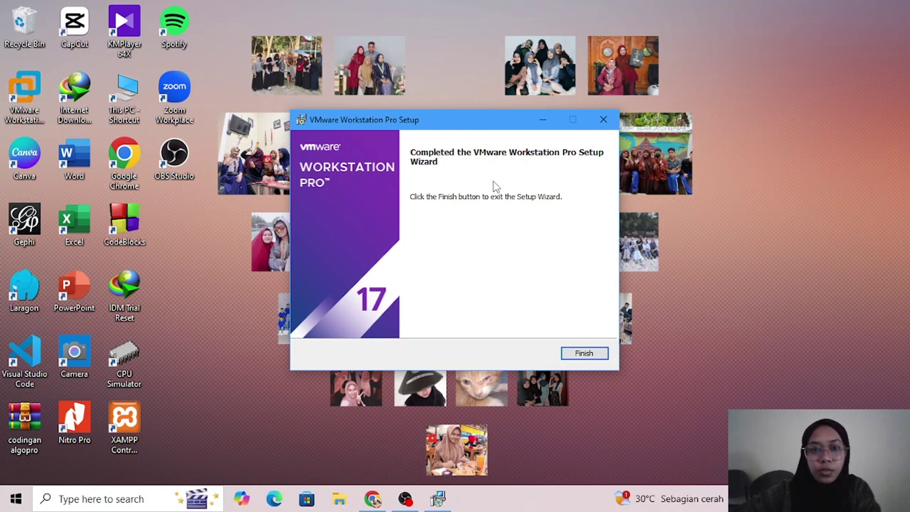
Finish and close the setup wizard, then check the new VMware Workstation Pro desktop shortcut
{"action": "left_click", "coordinate": [580, 353]}
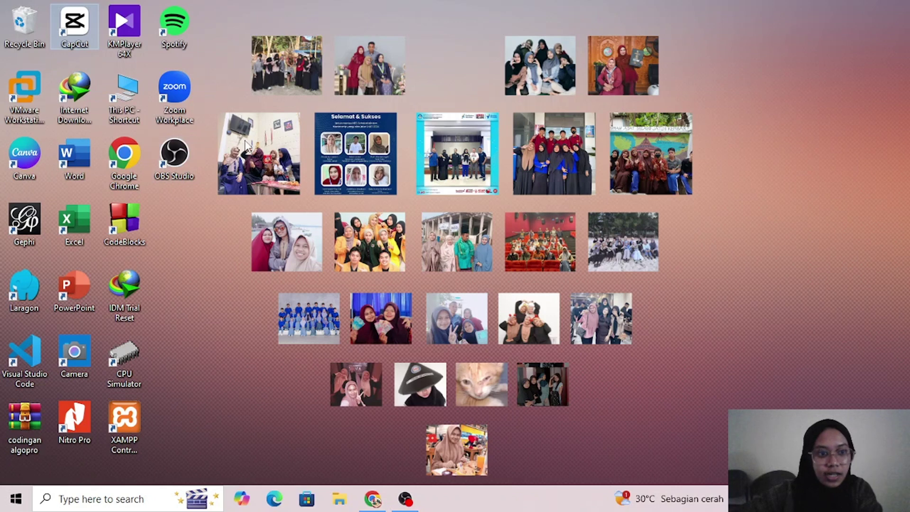
{"action": "left_click", "coordinate": [37, 123]}
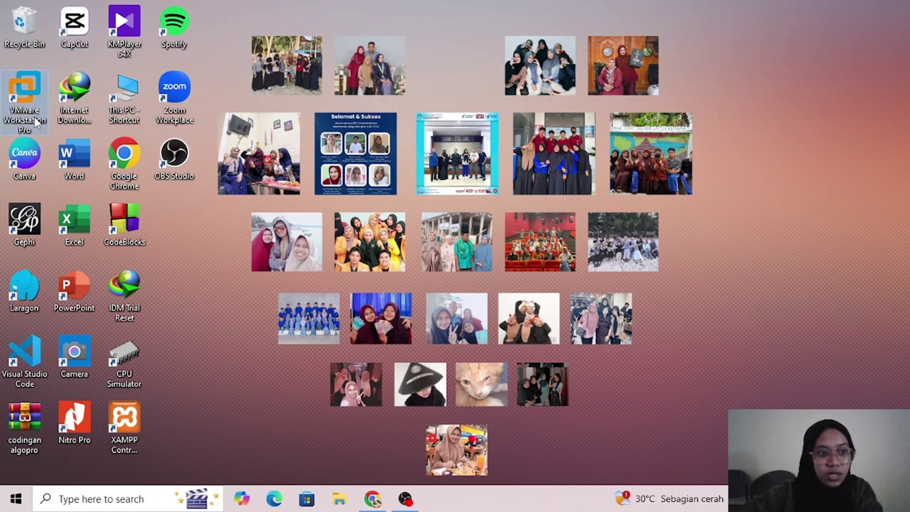